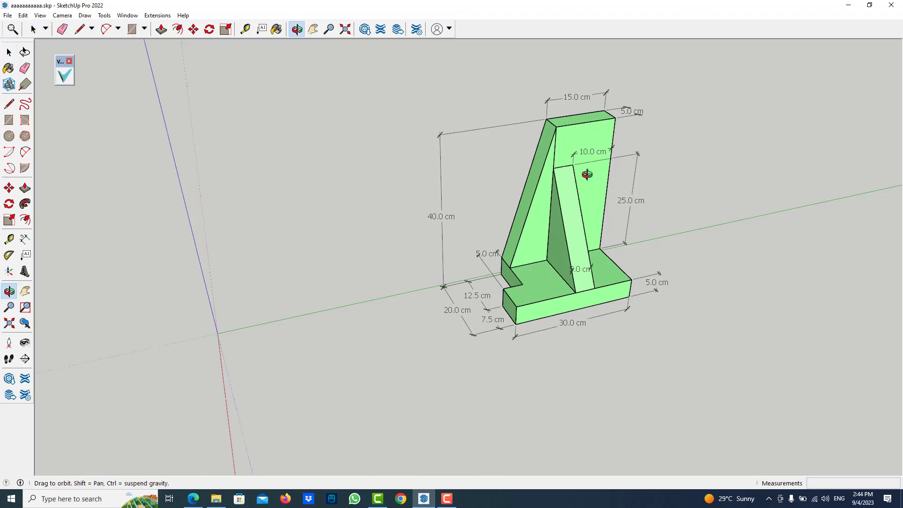
Step: Draw a 20 x 30 cm rectangle from the origin beside the reference bracket
mouse_move(585, 178)
mouse_down()
mouse_move(466, 162)
mouse_move(613, 165)
mouse_move(651, 148)
mouse_move(629, 136)
mouse_move(647, 129)
mouse_up()
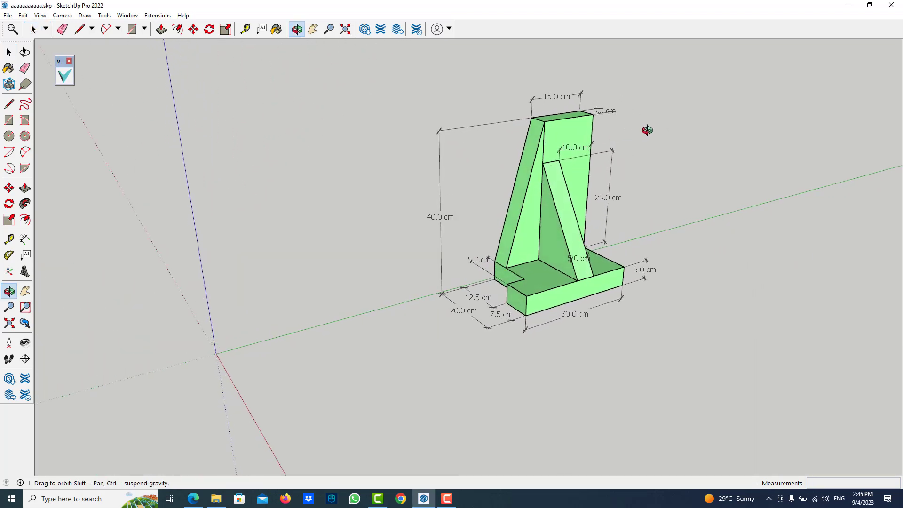
key(space)
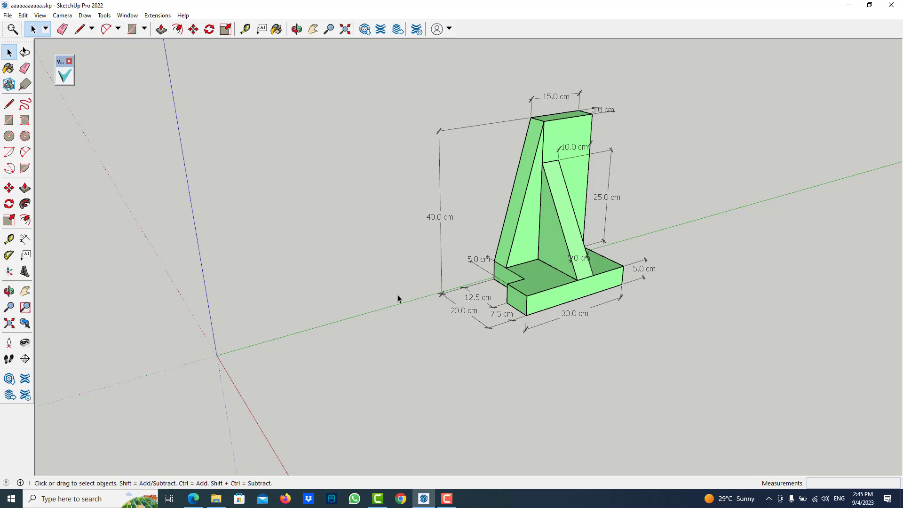
click(8, 120)
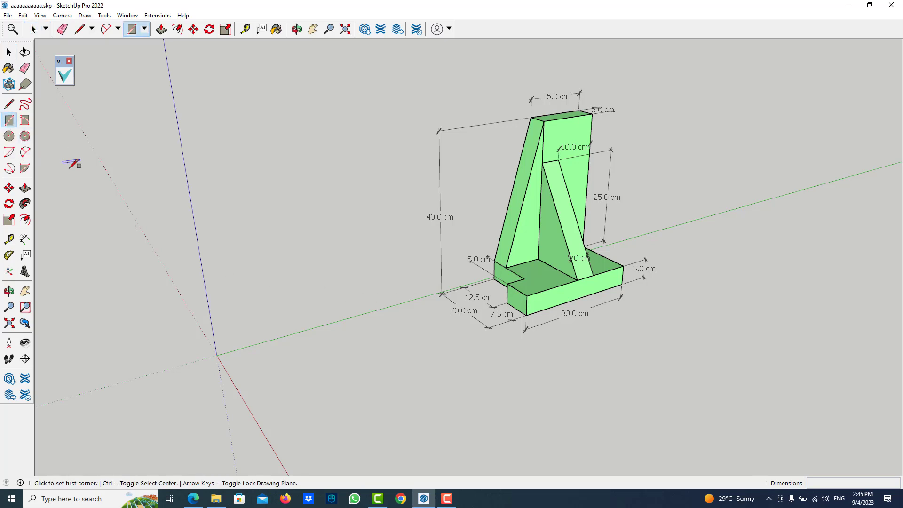
click(216, 356)
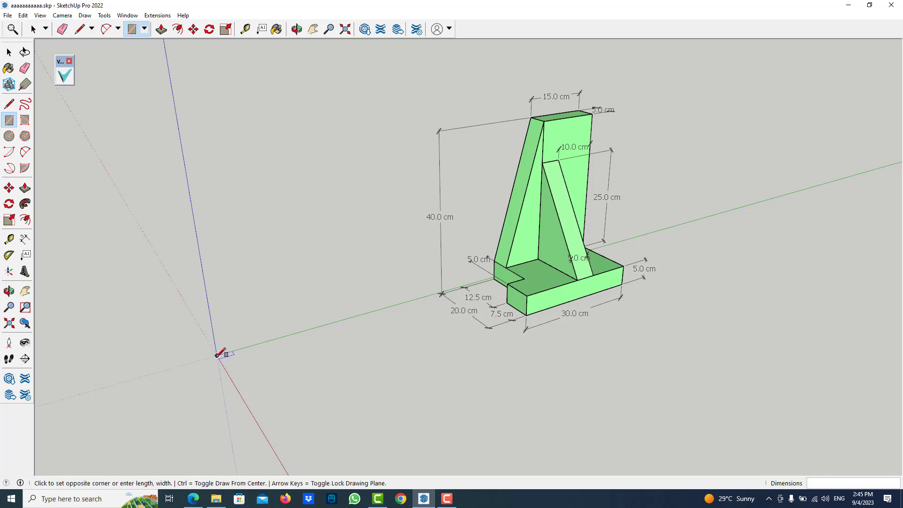
click(476, 396)
text(20,3)
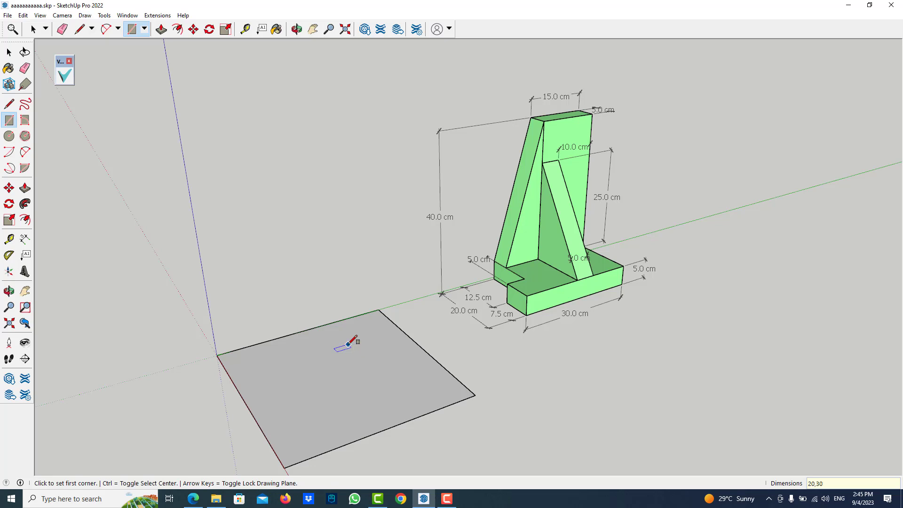
key(Return)
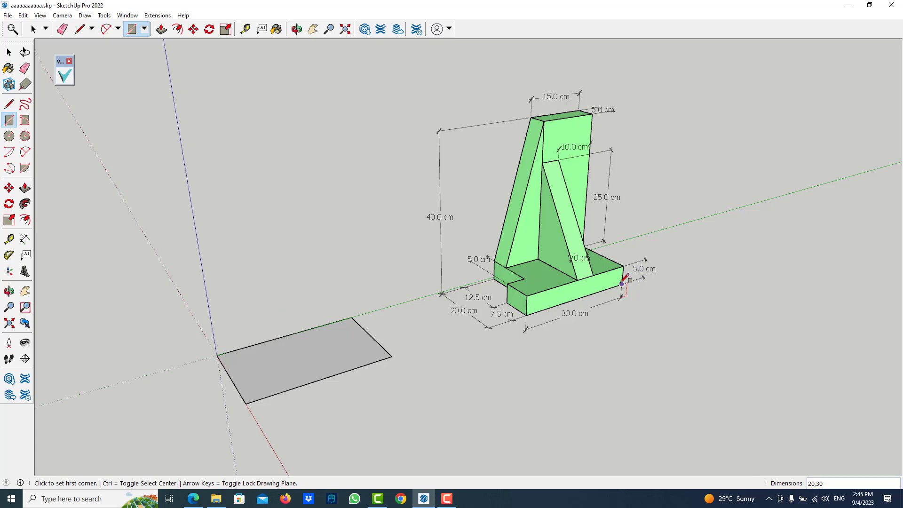
Step: Push/Pull the grey rectangle up 5 cm into a base slab
click(25, 188)
click(313, 348)
text(5)
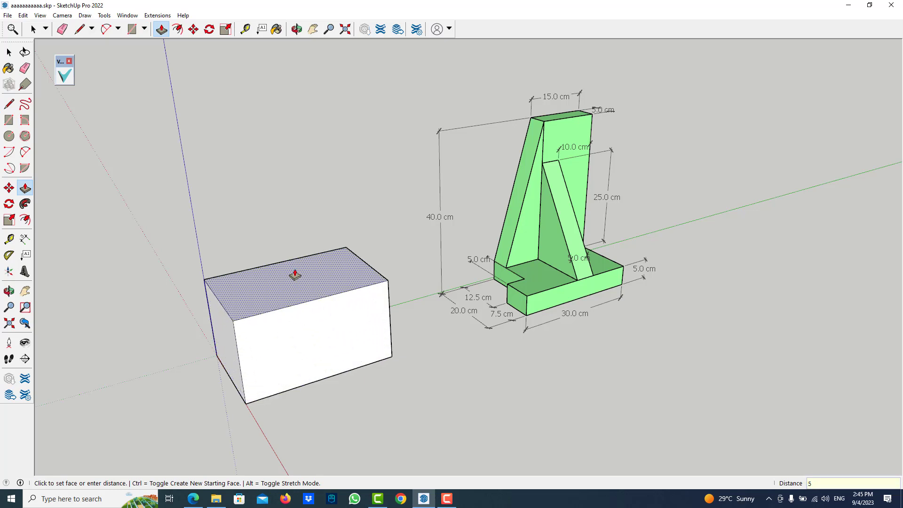
key(Return)
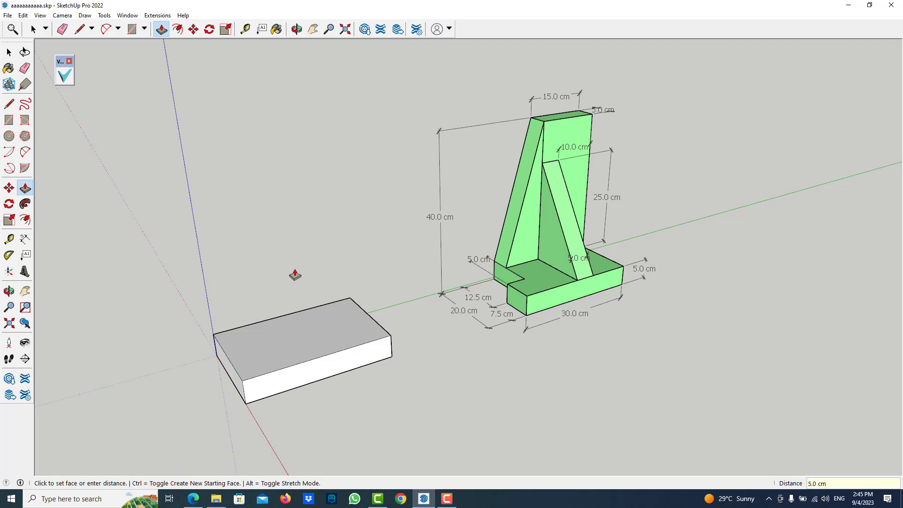
middle_drag(323, 316, 448, 302)
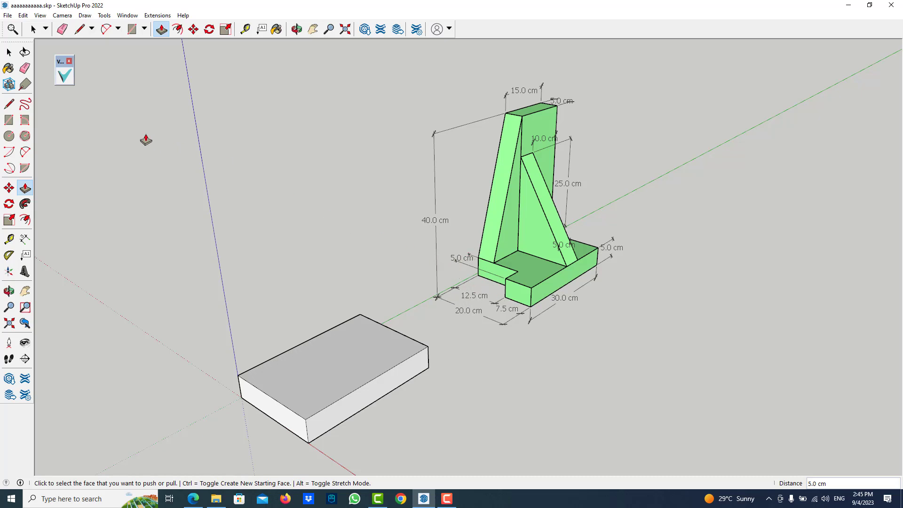
Step: Set a Tape Measure guide 12.5 cm in from the slab's corner edge
click(10, 241)
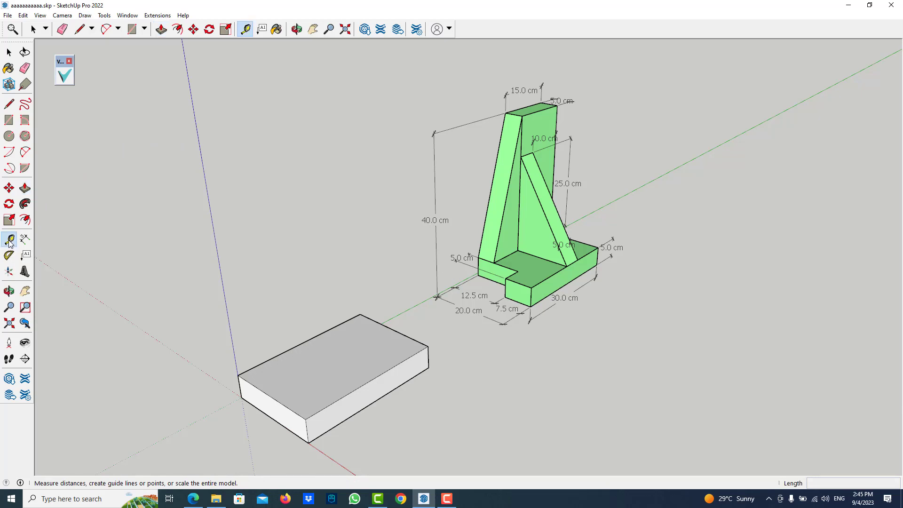
click(245, 381)
text(12.5)
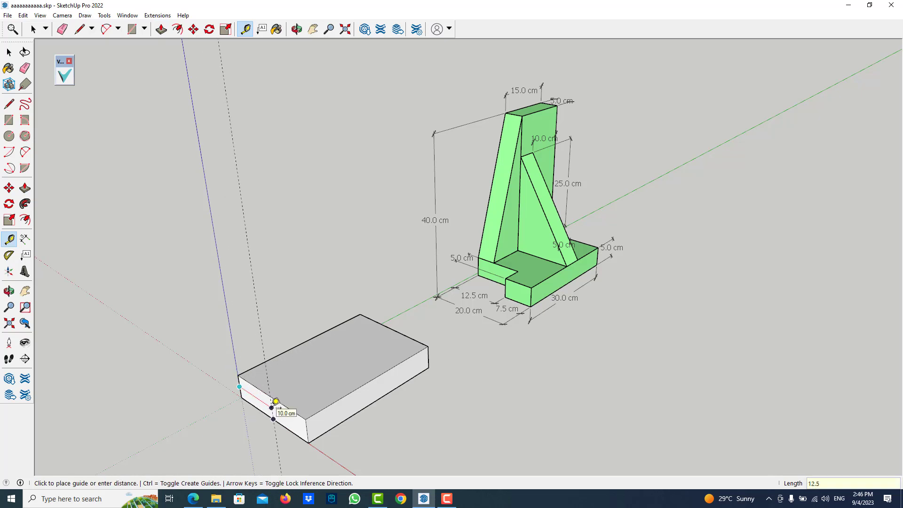
key(Return)
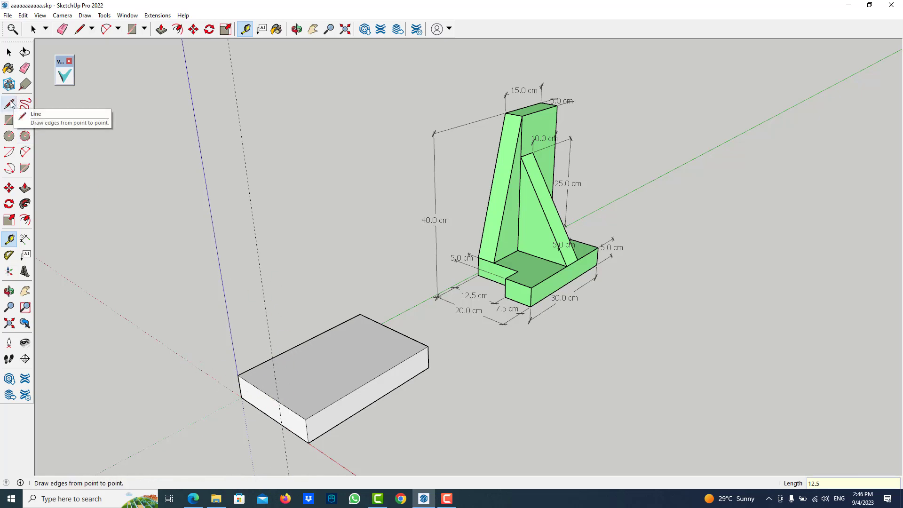
click(25, 188)
click(241, 387)
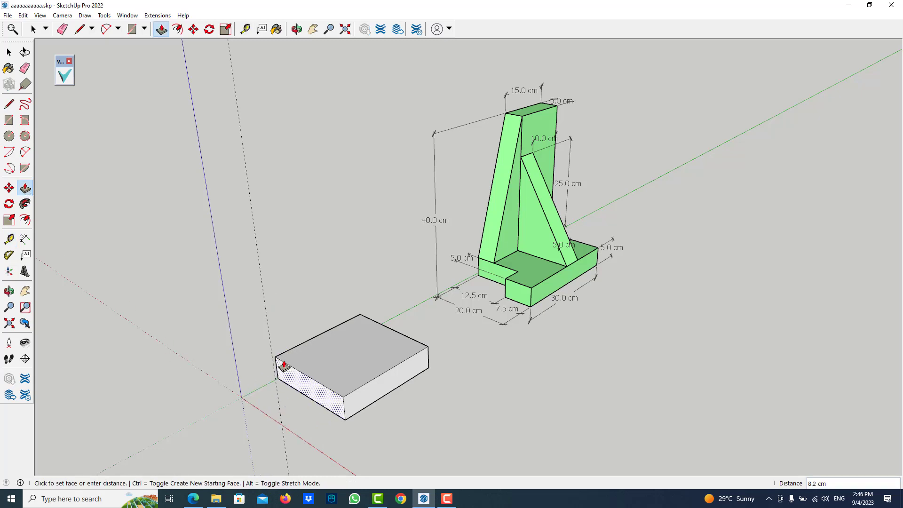
key(Escape)
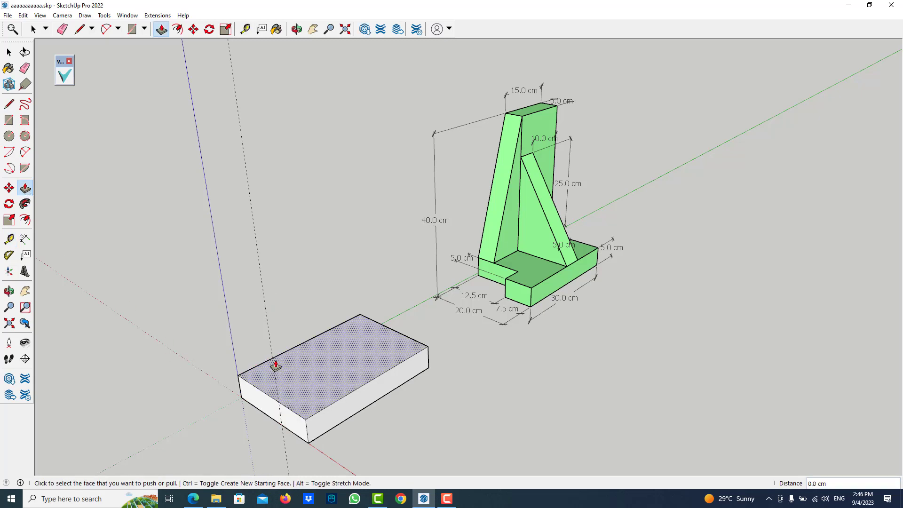
click(9, 105)
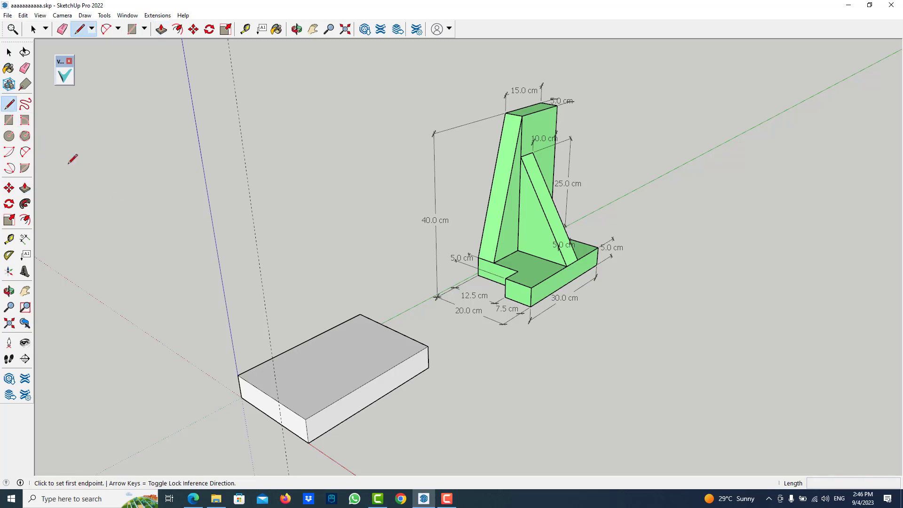
Step: Outline the notch at the slab's front corner and push that face 5 cm through
click(280, 403)
click(282, 426)
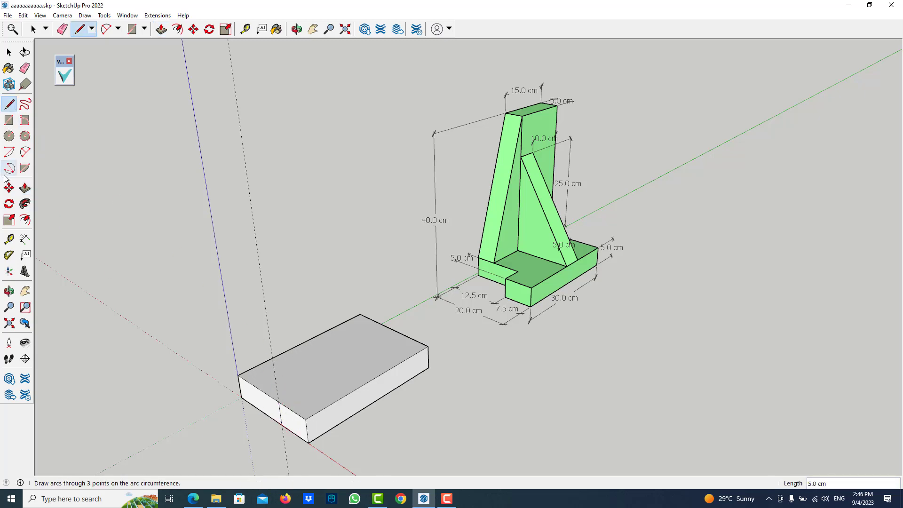
click(25, 188)
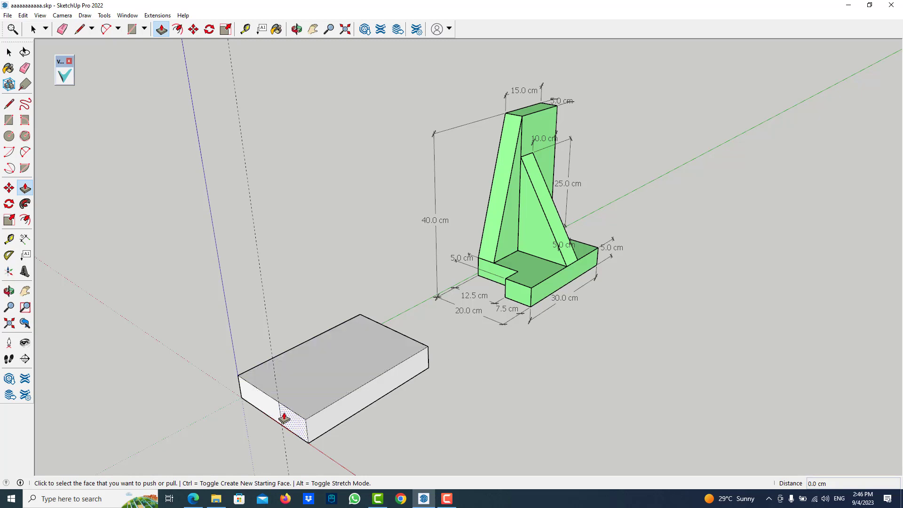
click(269, 406)
text(5)
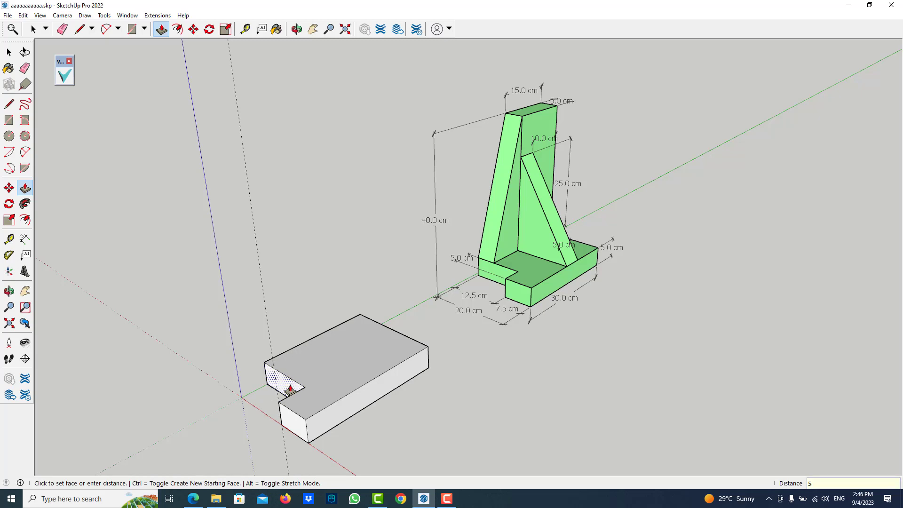
key(Return)
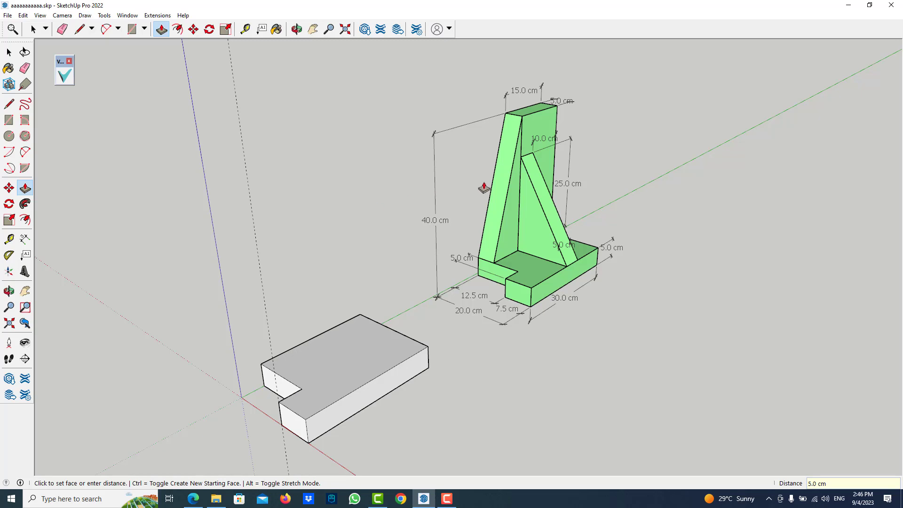
mouse_move(519, 181)
middle_down()
mouse_move(395, 147)
mouse_move(270, 143)
mouse_move(585, 111)
middle_up()
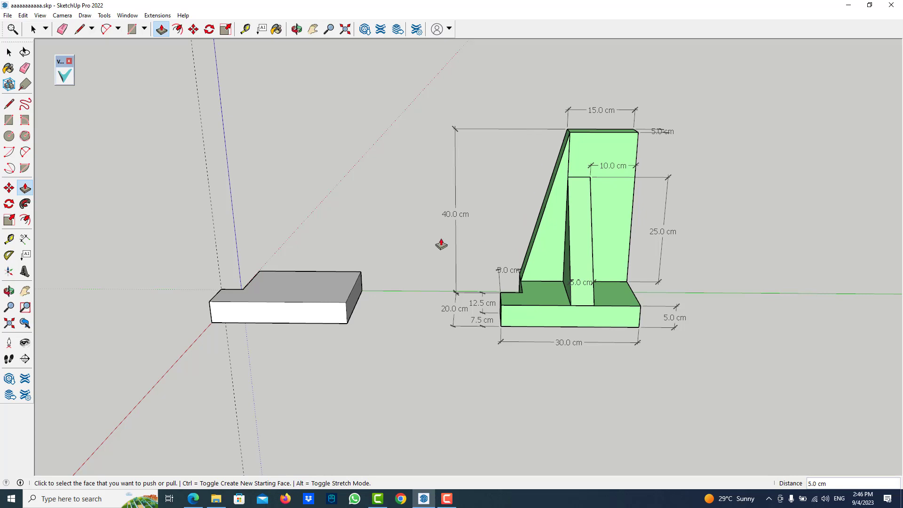
middle_drag(354, 268, 541, 299)
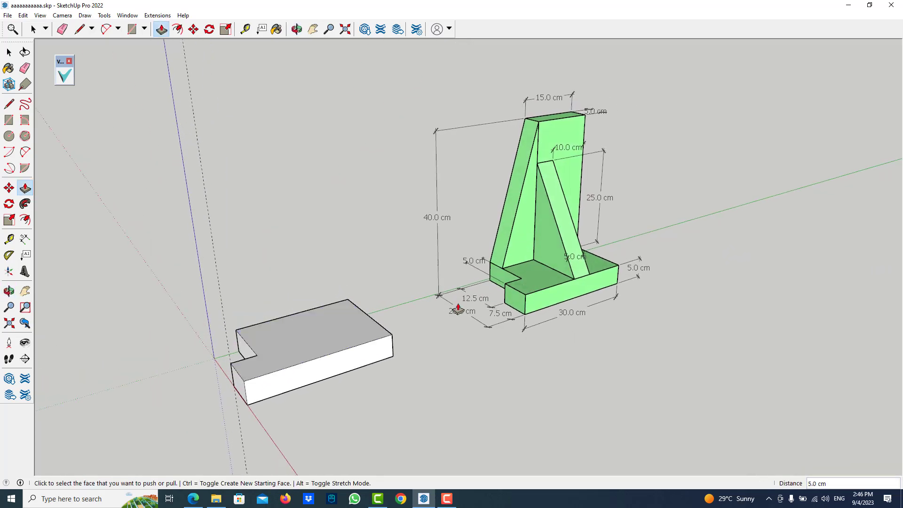
middle_drag(458, 311, 473, 312)
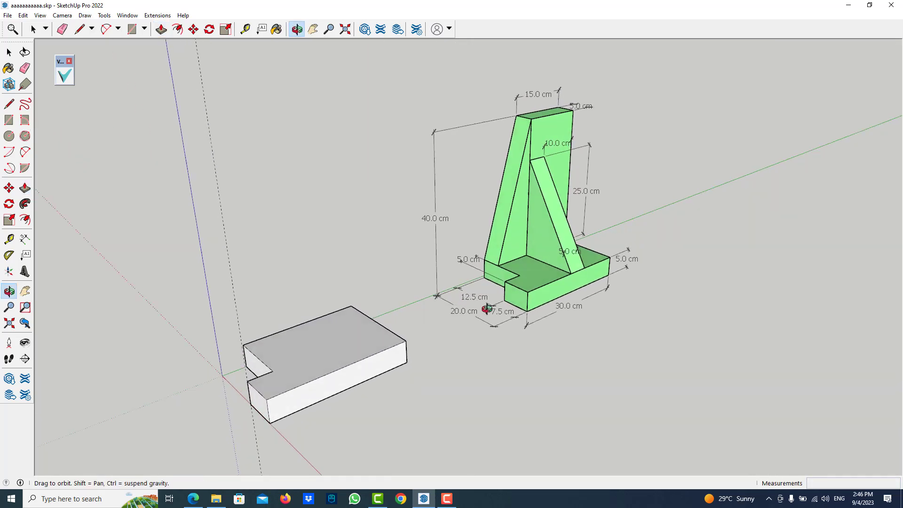
Step: Measure 5 cm inward from the base's back top edge to place a guide
click(25, 68)
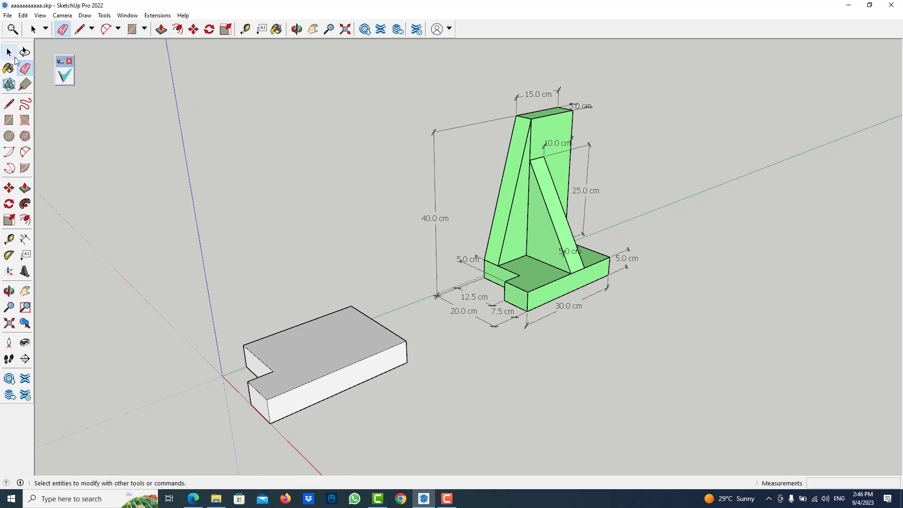
click(9, 52)
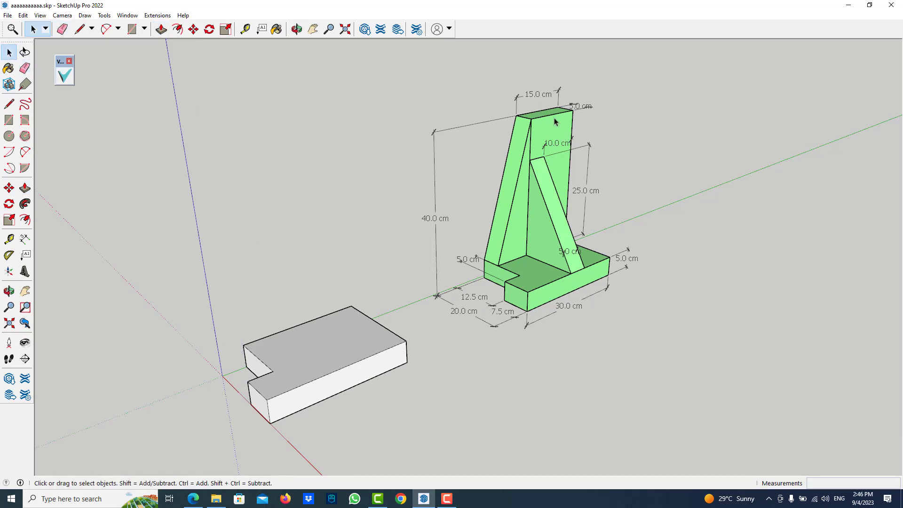
click(8, 240)
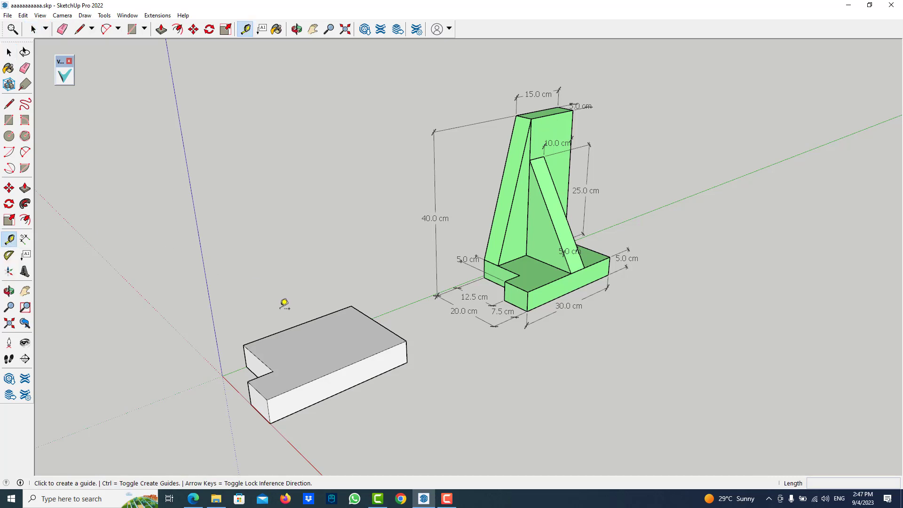
click(301, 324)
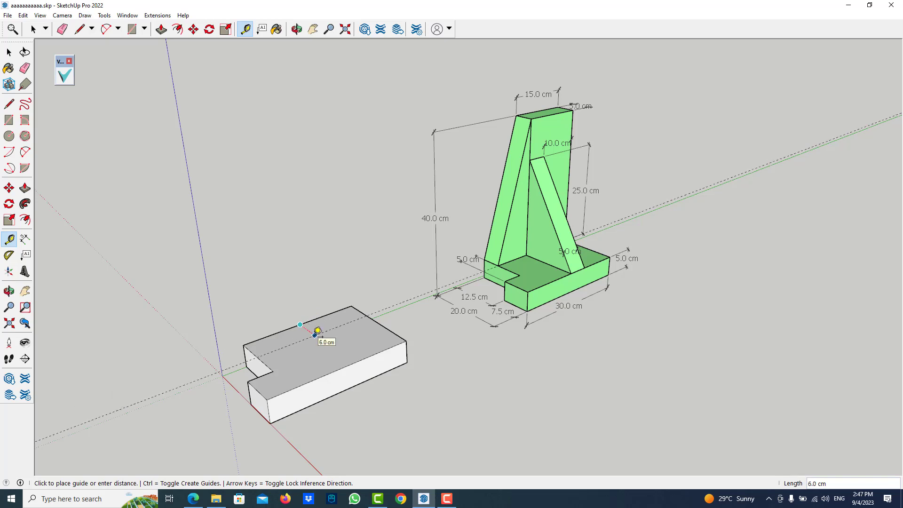
text(5)
key(Return)
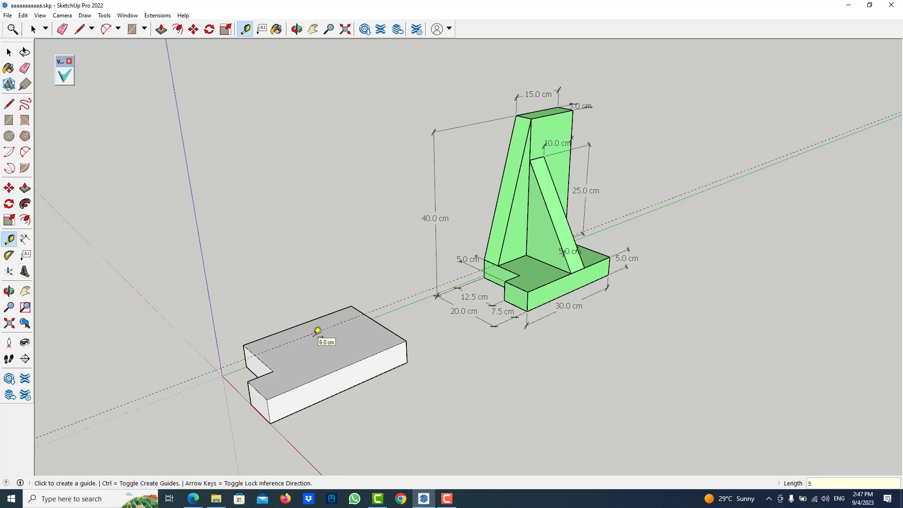
Step: Draw an edge along the 5 cm guide across the top face, splitting off the back strip
click(9, 105)
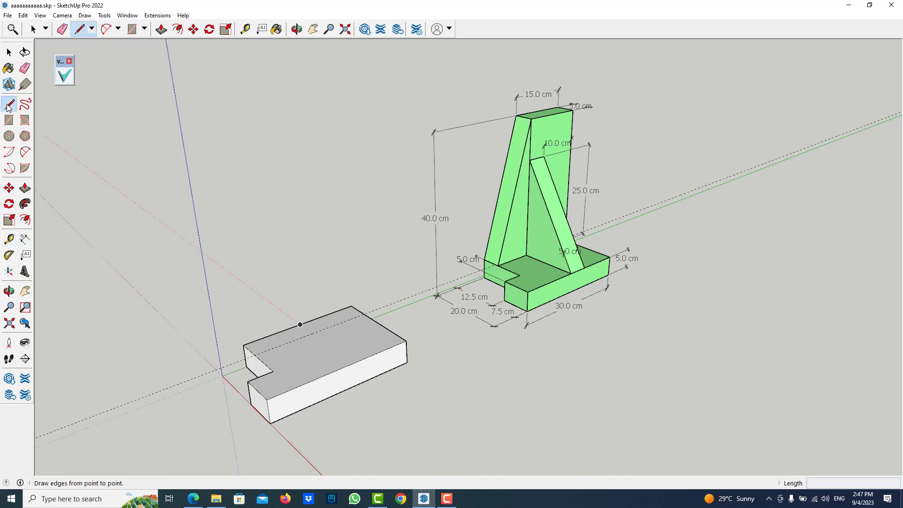
click(364, 314)
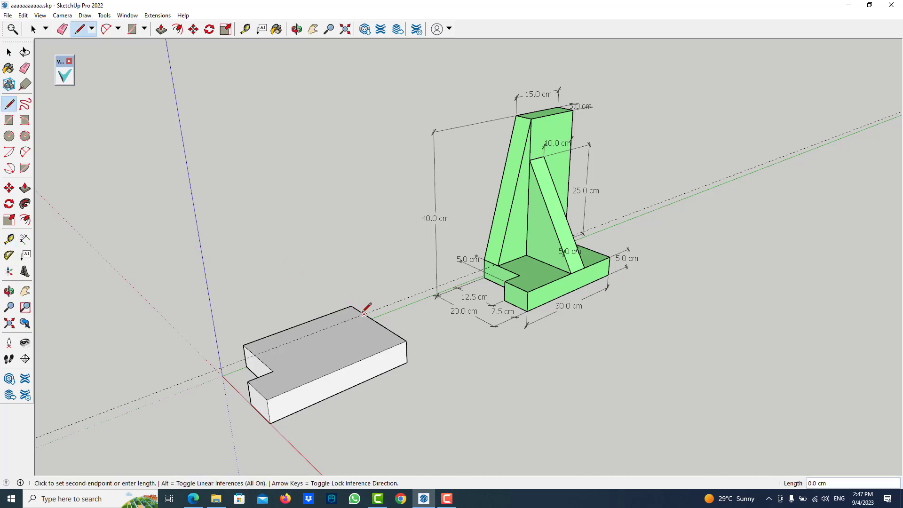
click(255, 354)
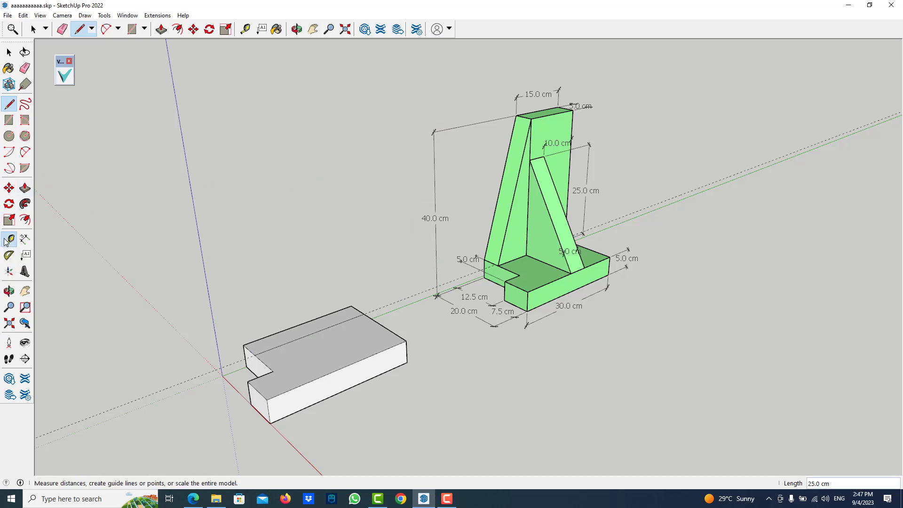
click(9, 240)
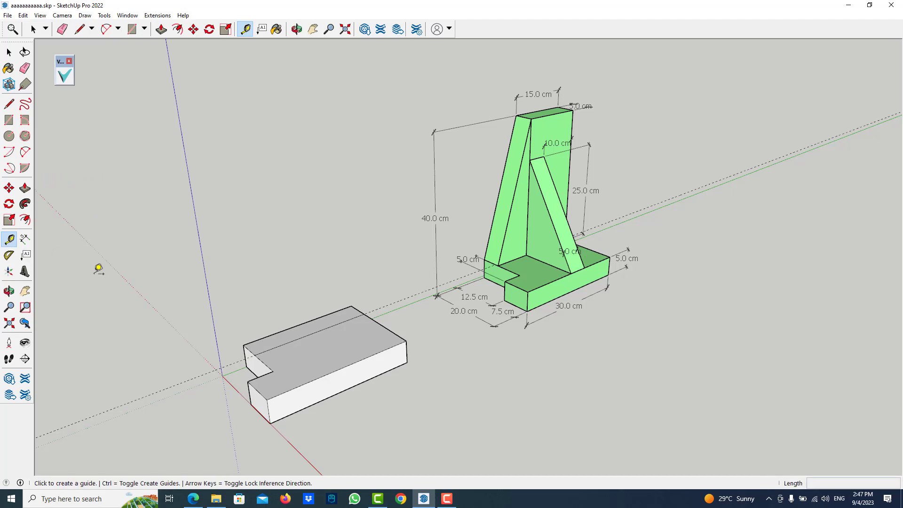
Step: Set a guide 40 cm up from the base's corner to mark the bracket's full height
middle_drag(99, 269, 463, 261)
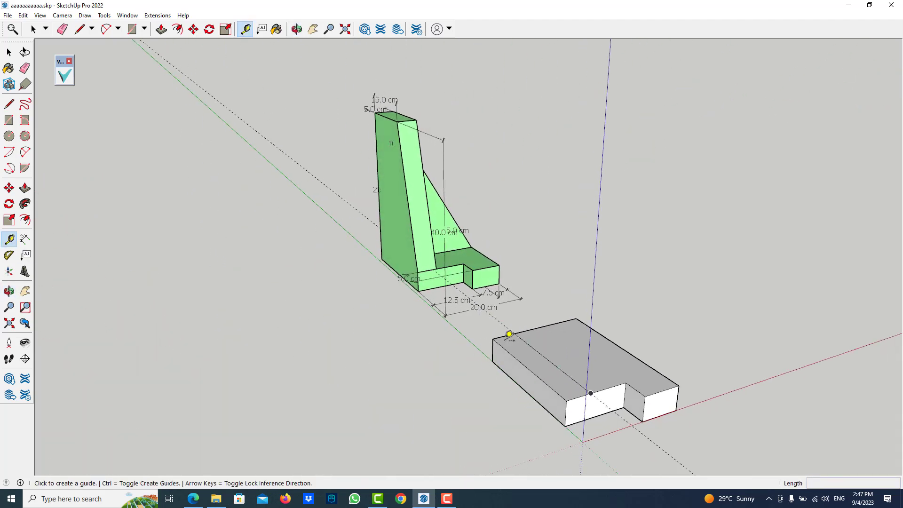
click(526, 391)
text(40)
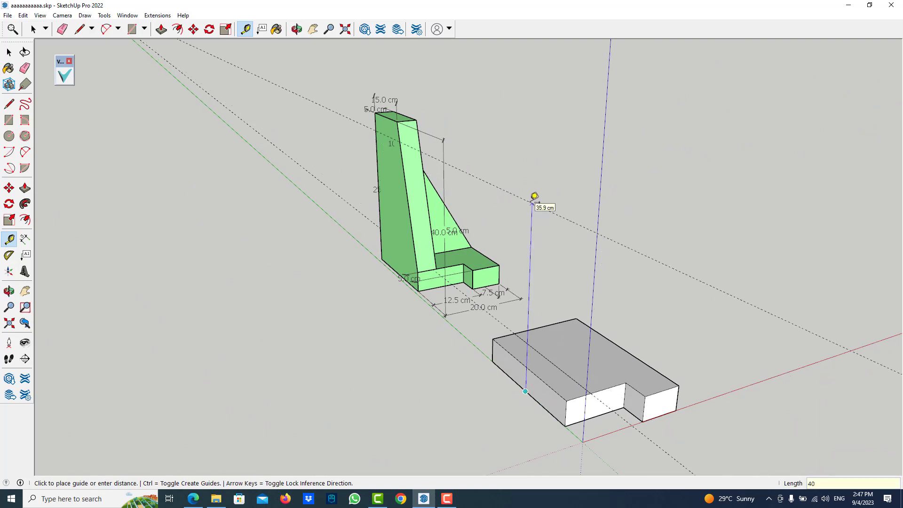
key(Return)
mouse_move(676, 252)
middle_down()
mouse_move(417, 284)
mouse_move(349, 276)
middle_up()
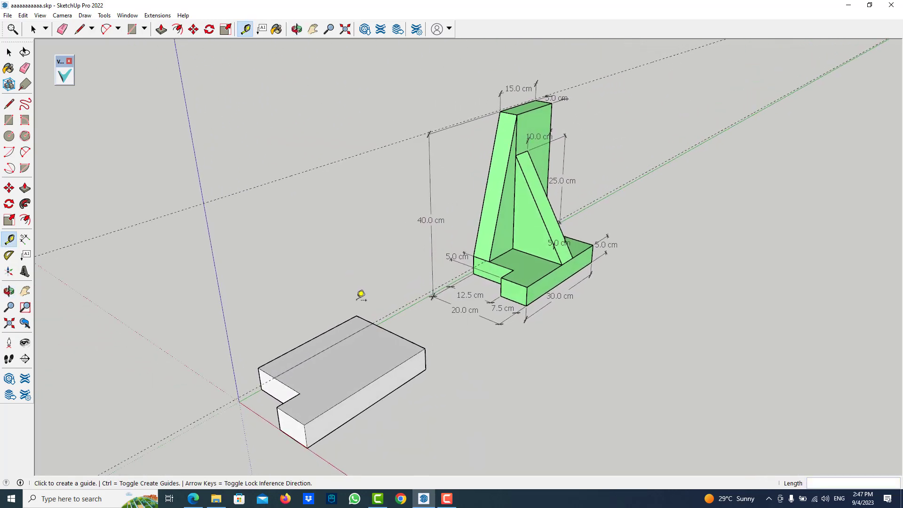
click(25, 188)
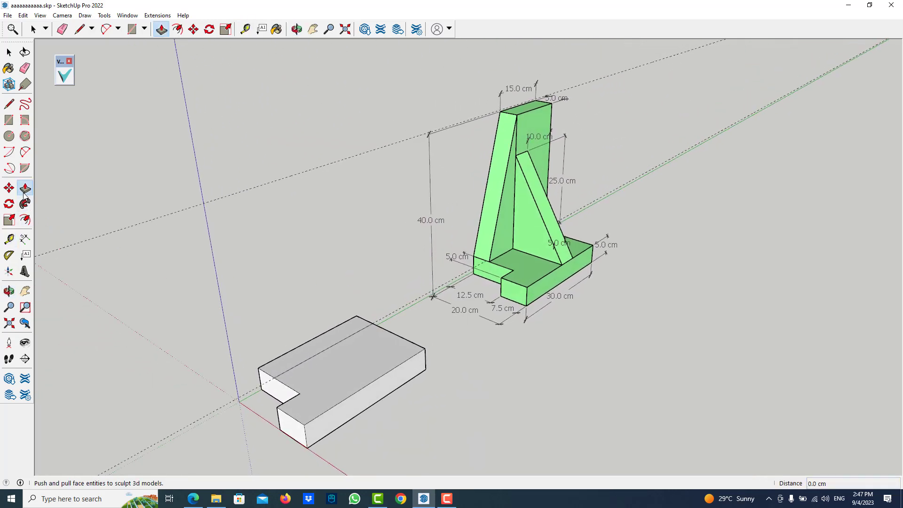
Step: Pull the 5 cm back strip up 35 cm into an upright plate at the 40 cm guide
click(313, 347)
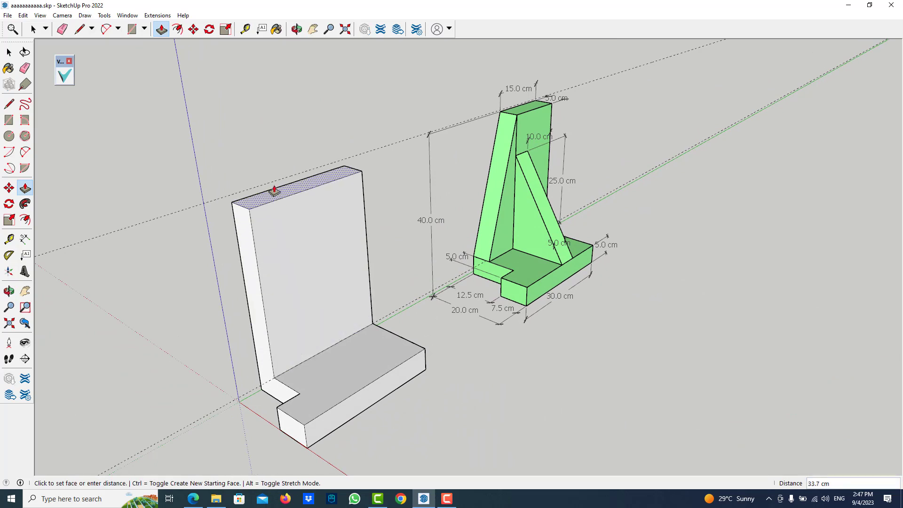
click(271, 193)
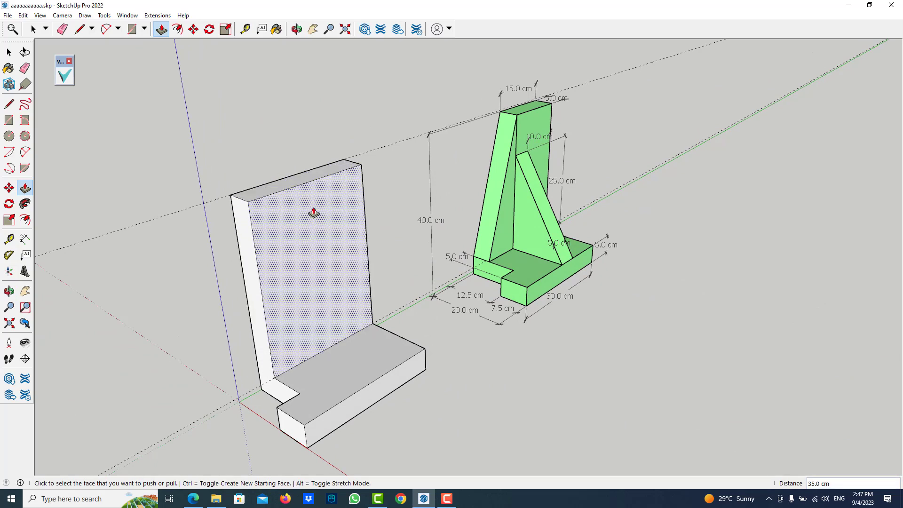
click(25, 68)
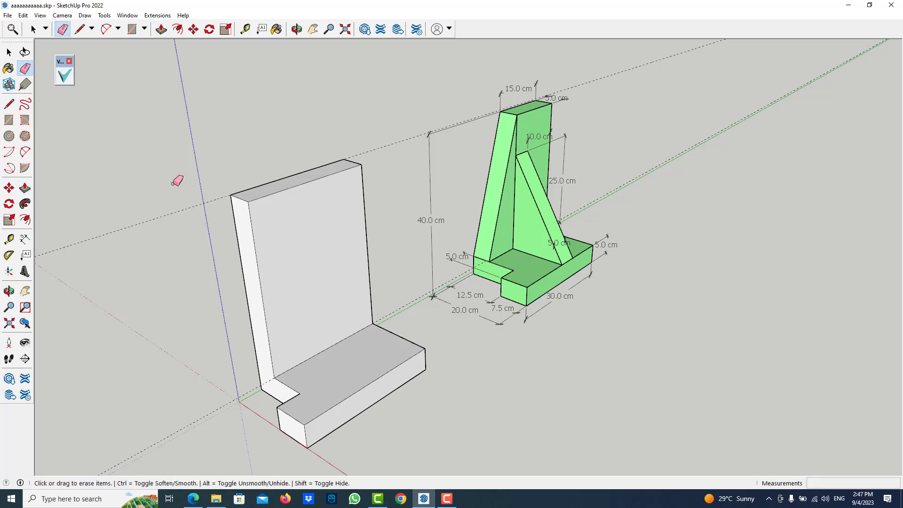
Step: Erase the 40 cm height guide and the other dashed guide line
click(179, 210)
click(225, 403)
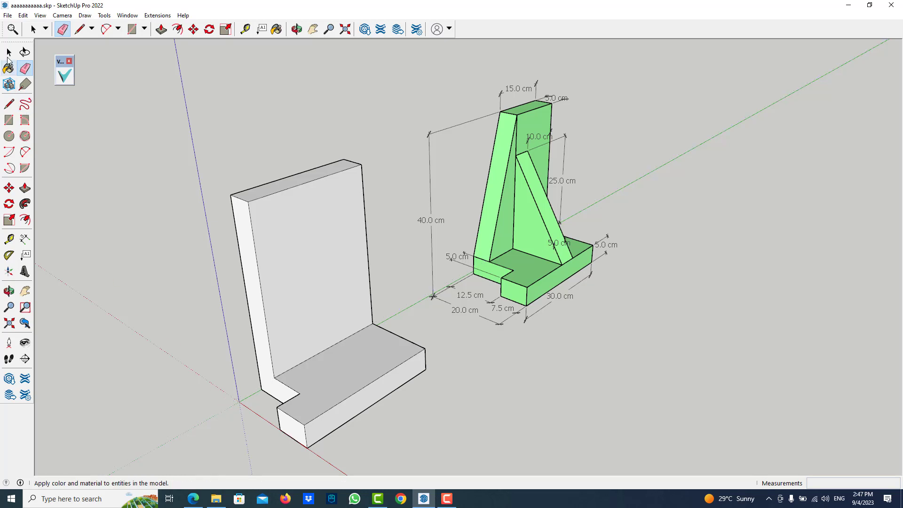
click(9, 52)
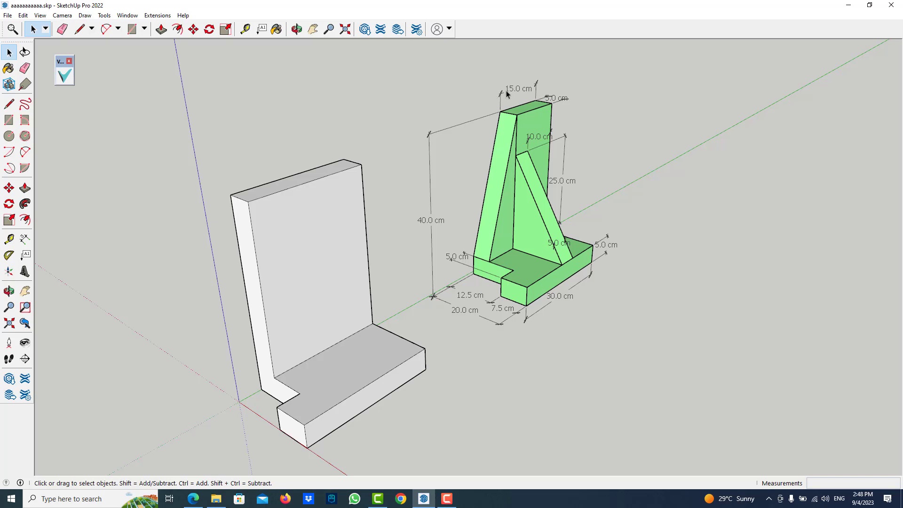
click(9, 103)
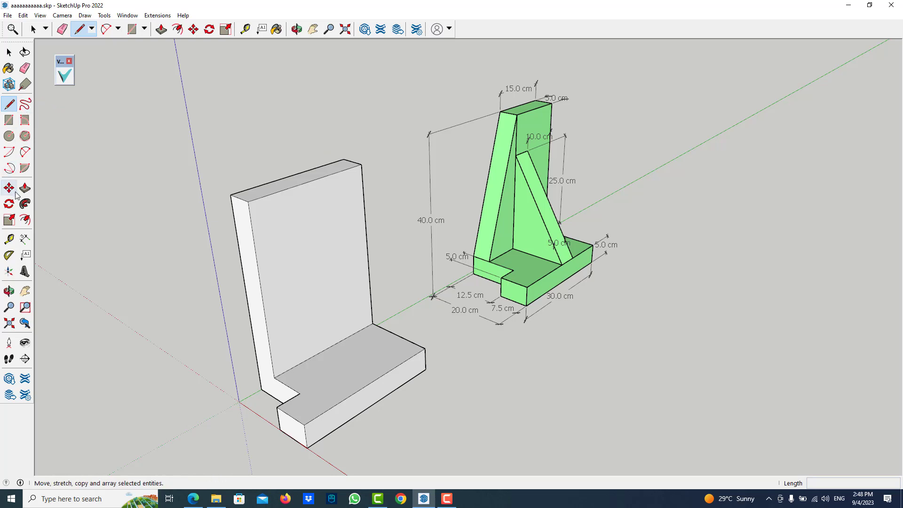
click(9, 239)
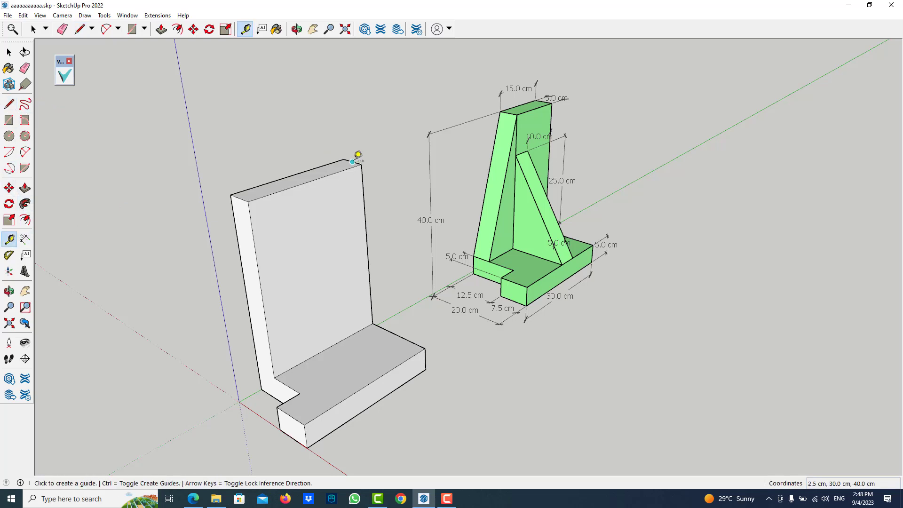
Step: Place a guide 15 cm along the upright's top edge and draw a short edge across the top there
click(353, 162)
text(15)
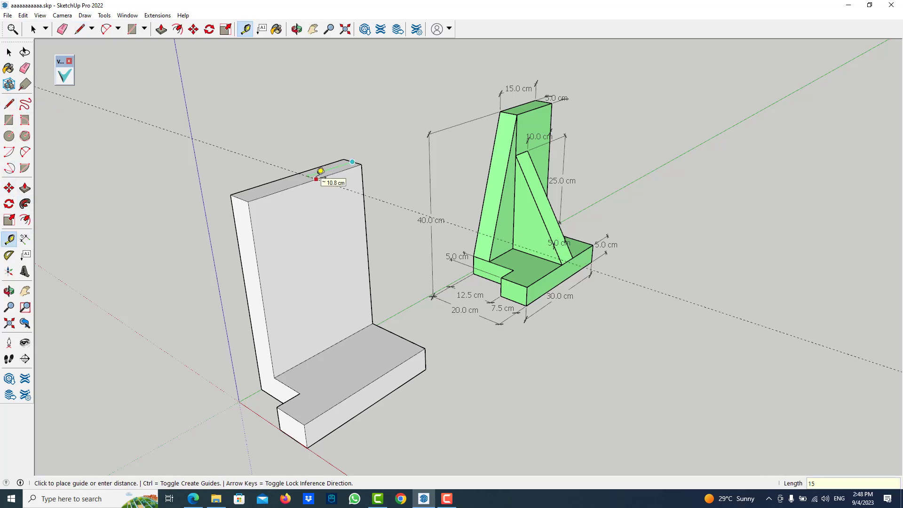
key(Return)
click(9, 103)
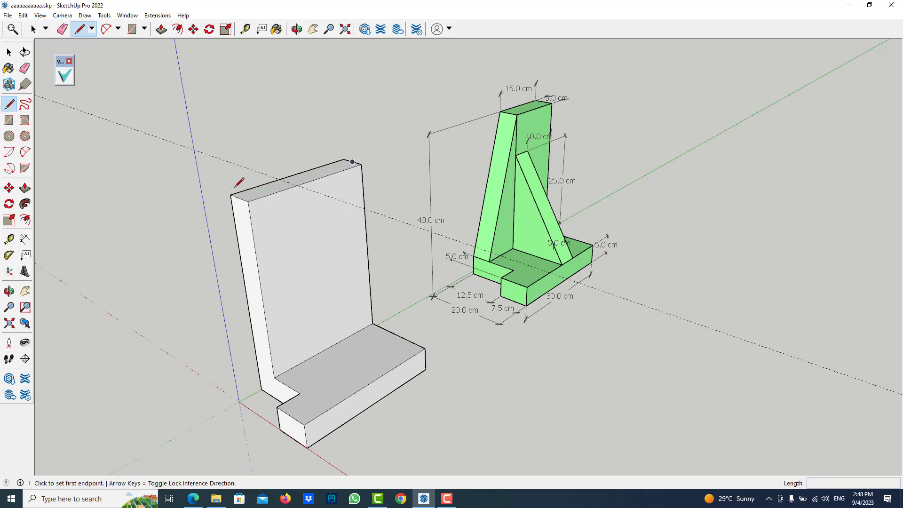
click(279, 179)
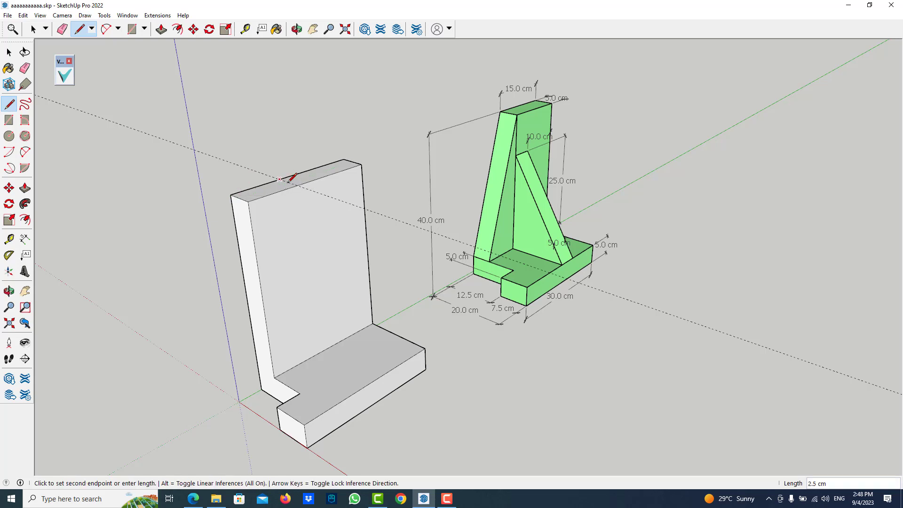
click(296, 186)
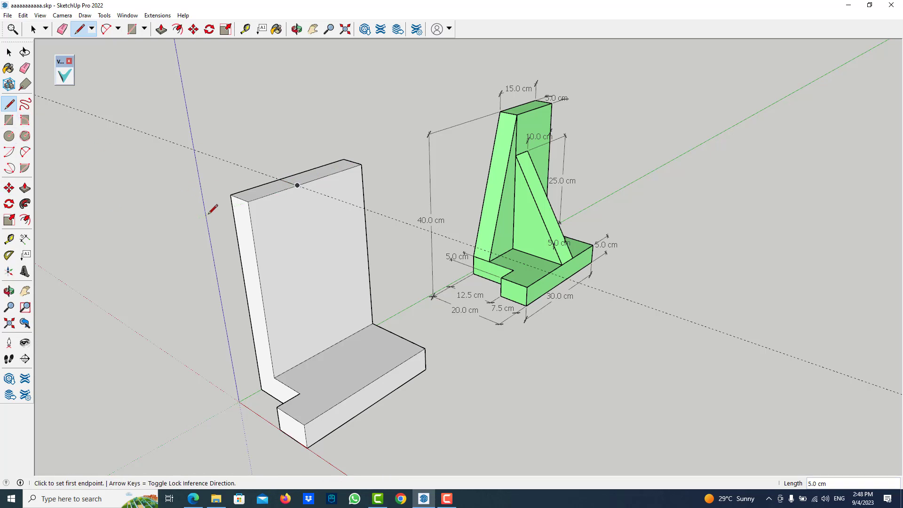
click(9, 188)
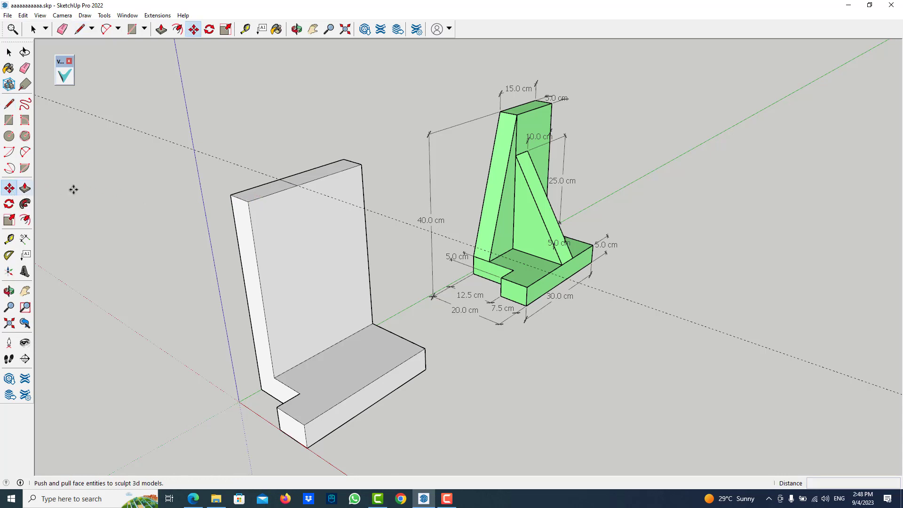
Step: Abandon a first move of the upright's top corner and draw a short edge from its inner bottom corner
click(239, 201)
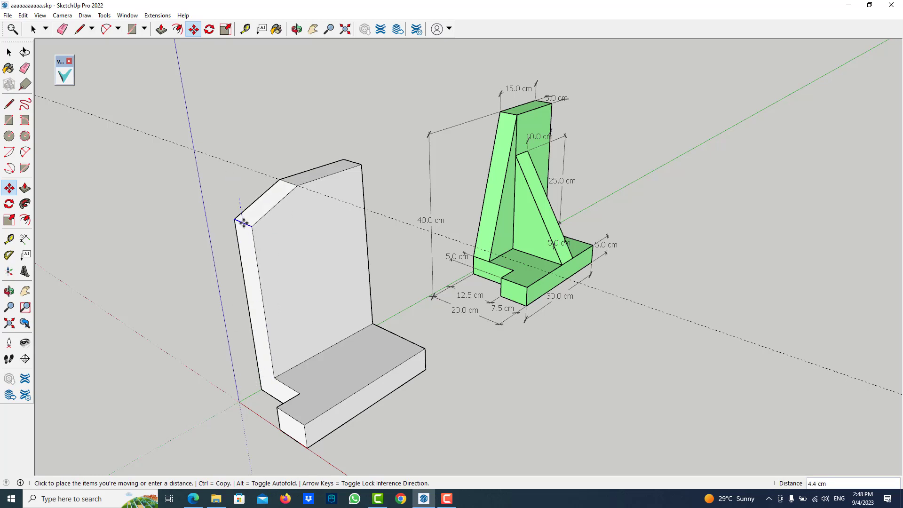
key(Escape)
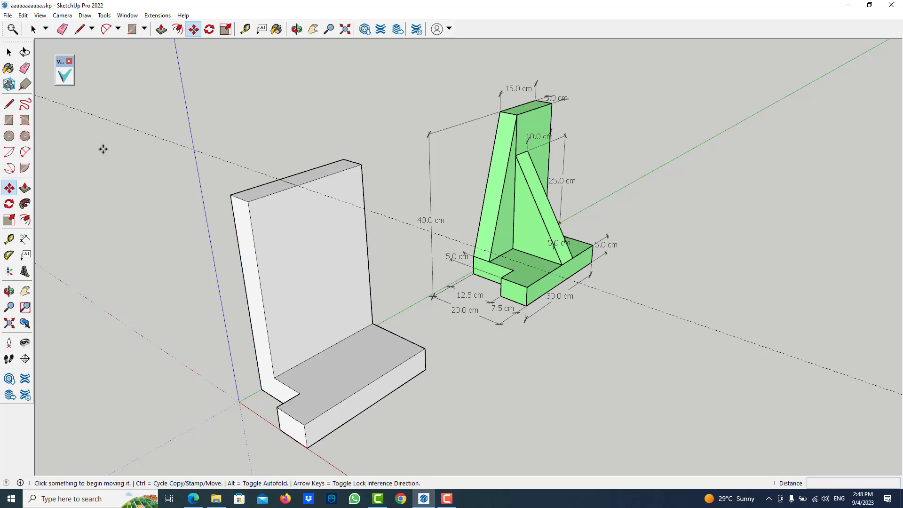
click(9, 104)
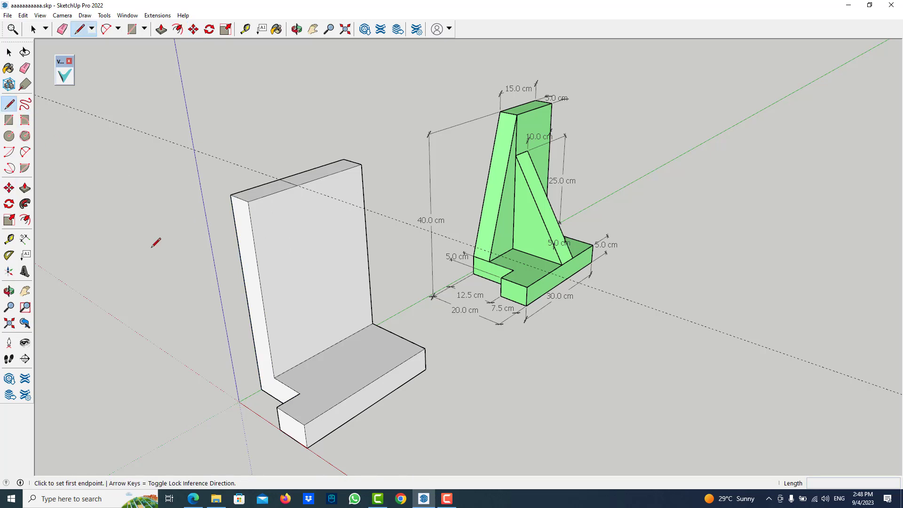
click(269, 375)
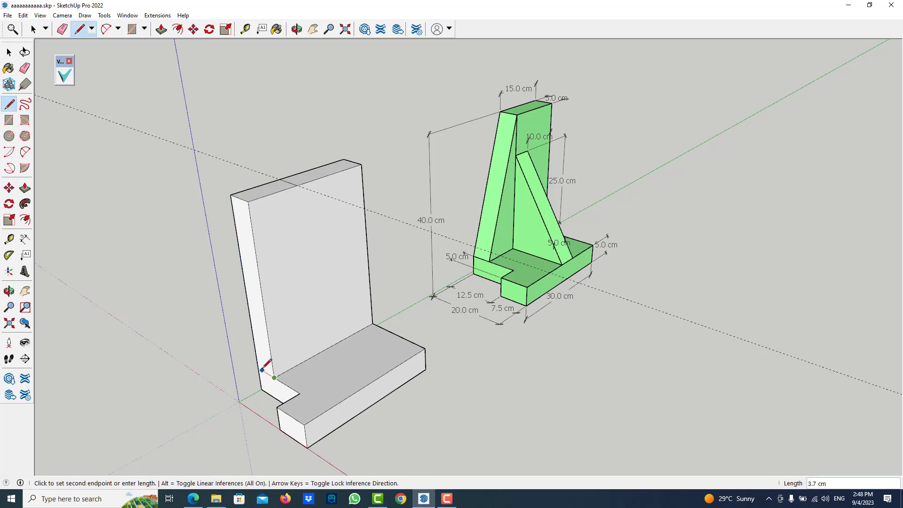
click(264, 365)
Step: Move the upright's top edge 10 cm inward to taper it, then view it frontally
click(9, 188)
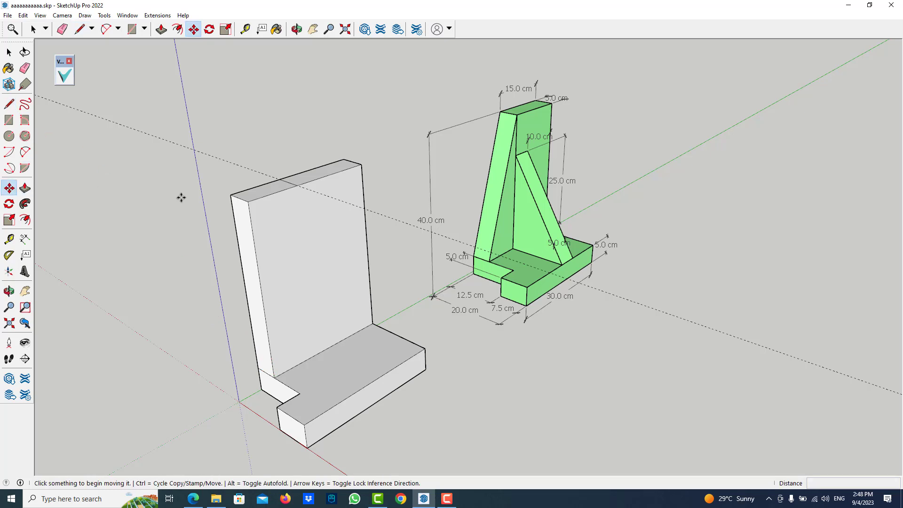
click(238, 197)
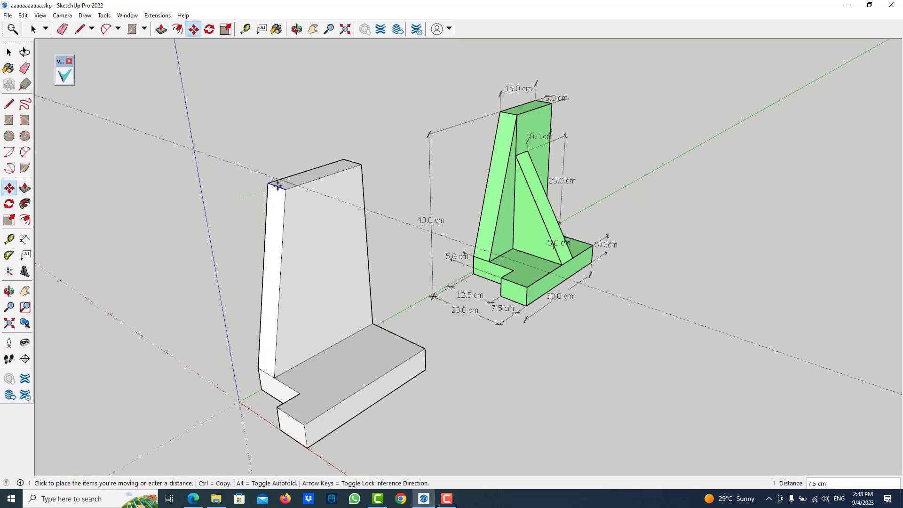
click(287, 182)
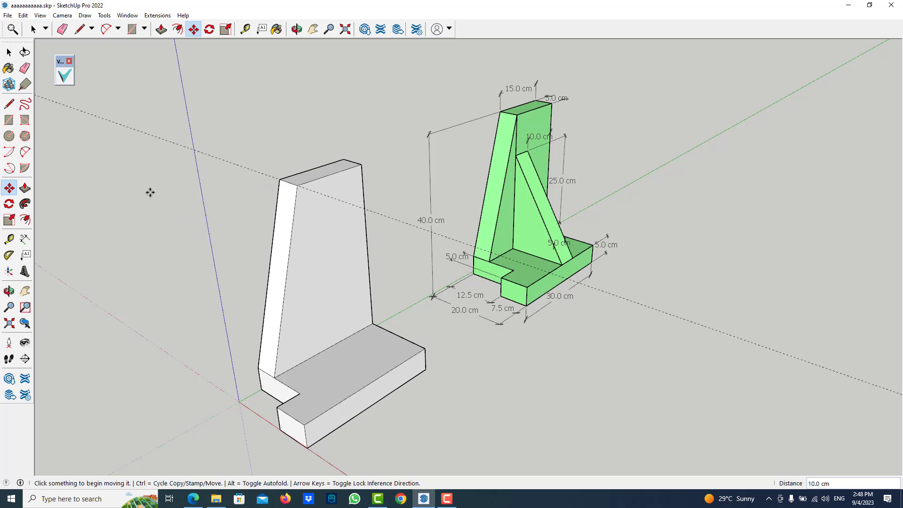
mouse_move(435, 208)
middle_down()
mouse_move(293, 160)
mouse_move(447, 227)
middle_up()
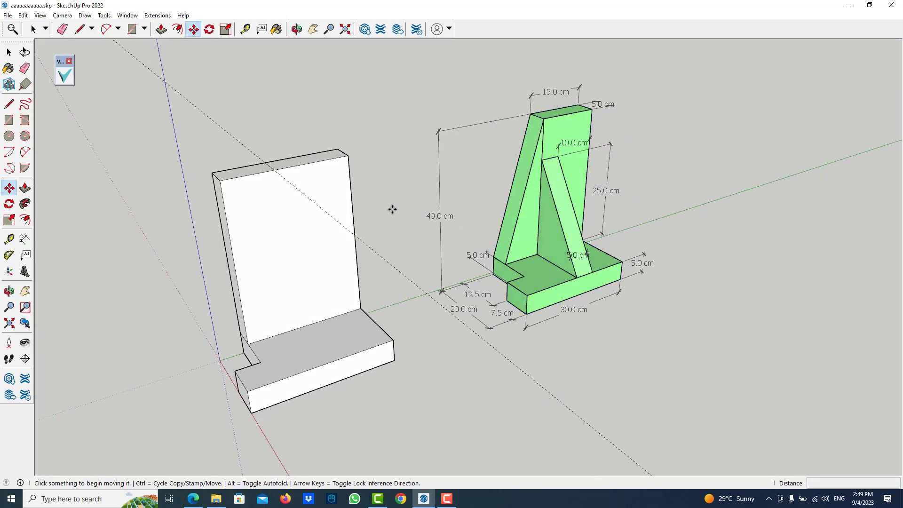
Step: Draw a diagonal from the upright's top edge to its base and push that triangle back 5 cm
click(9, 104)
click(273, 170)
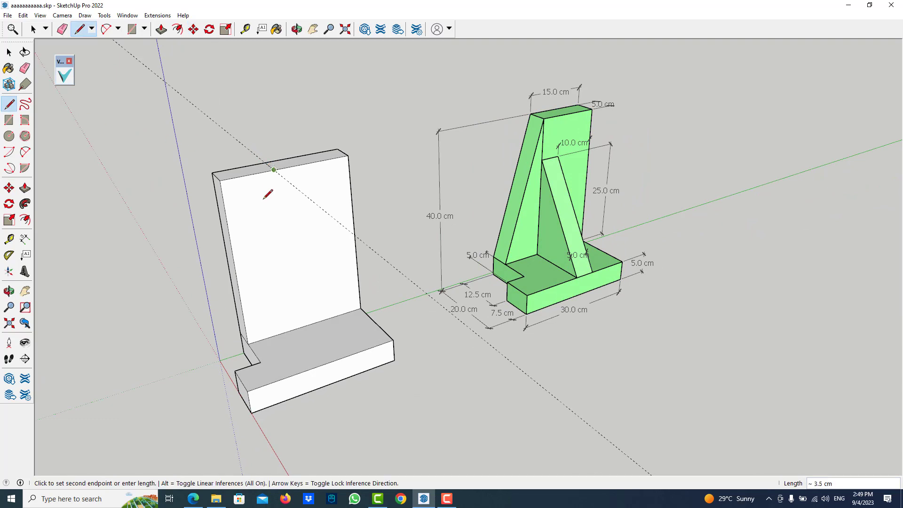
click(248, 343)
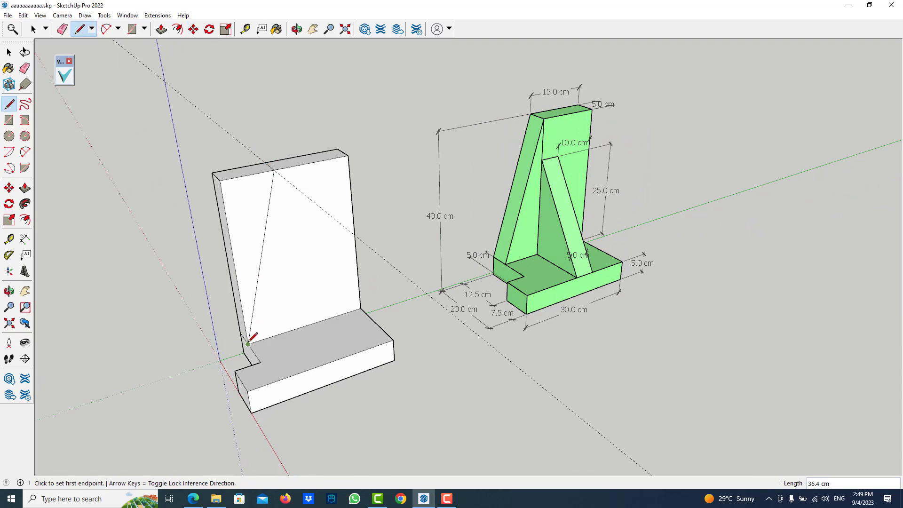
click(25, 187)
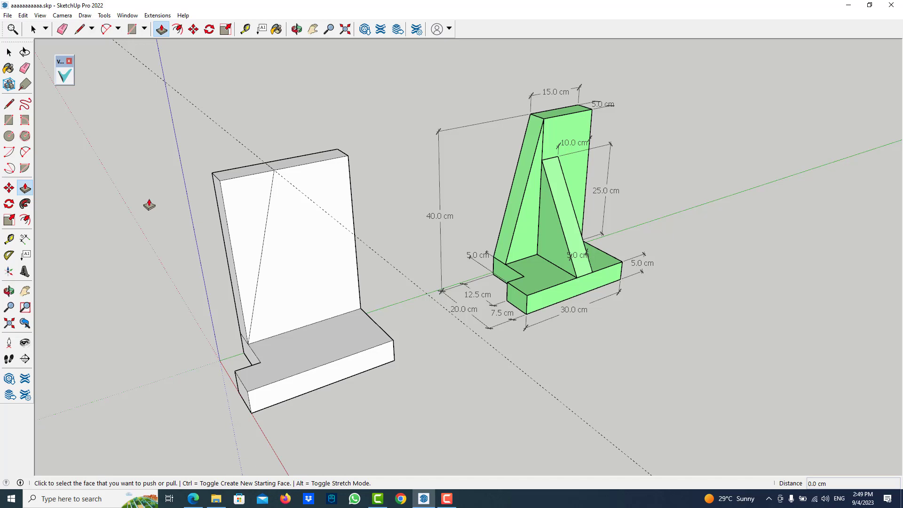
click(245, 212)
click(225, 200)
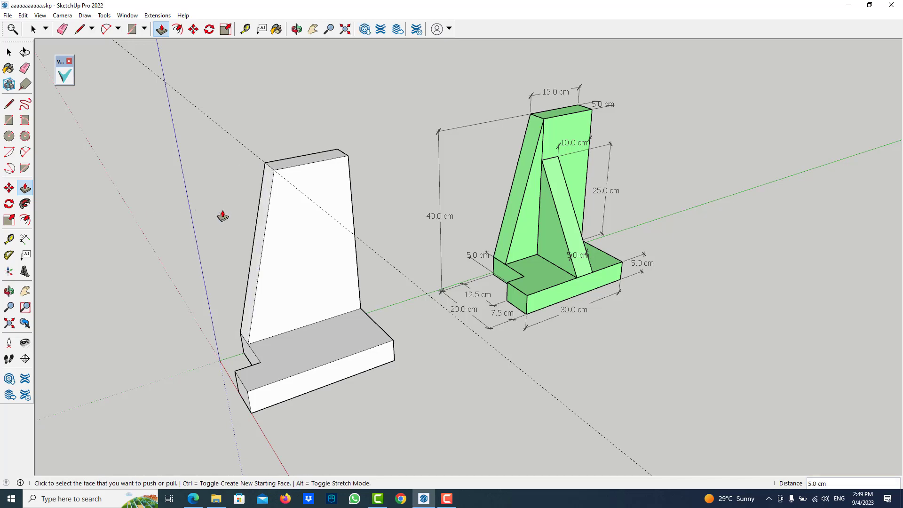
mouse_move(288, 246)
middle_down()
mouse_move(512, 256)
mouse_move(361, 240)
mouse_move(259, 242)
middle_up()
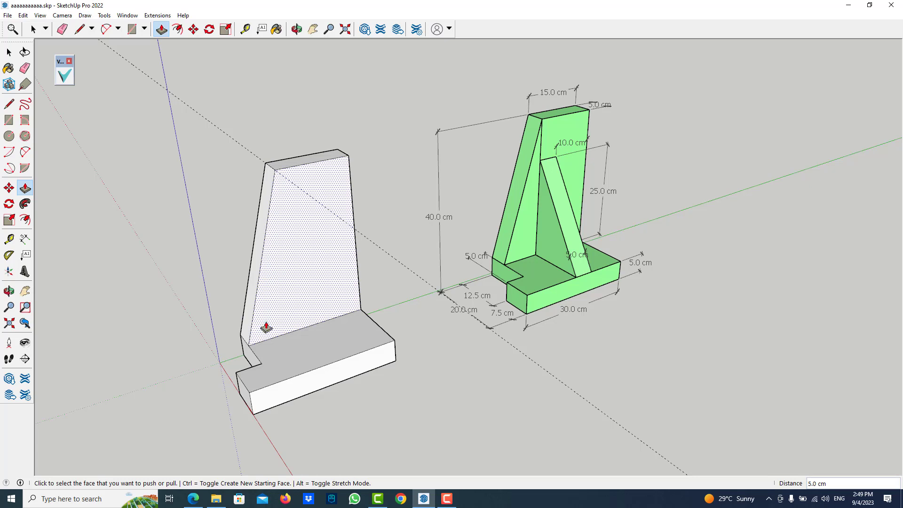
click(25, 68)
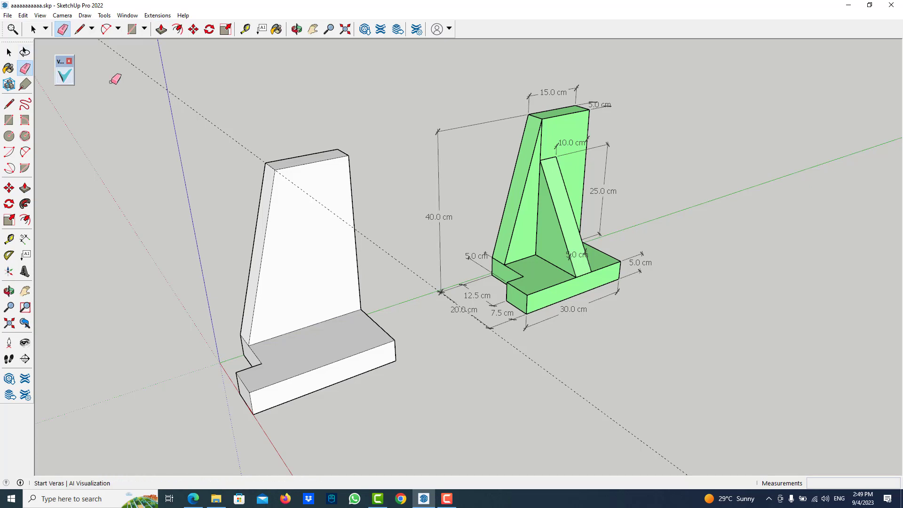
Step: Erase the dashed construction guide crossing the scene
click(225, 132)
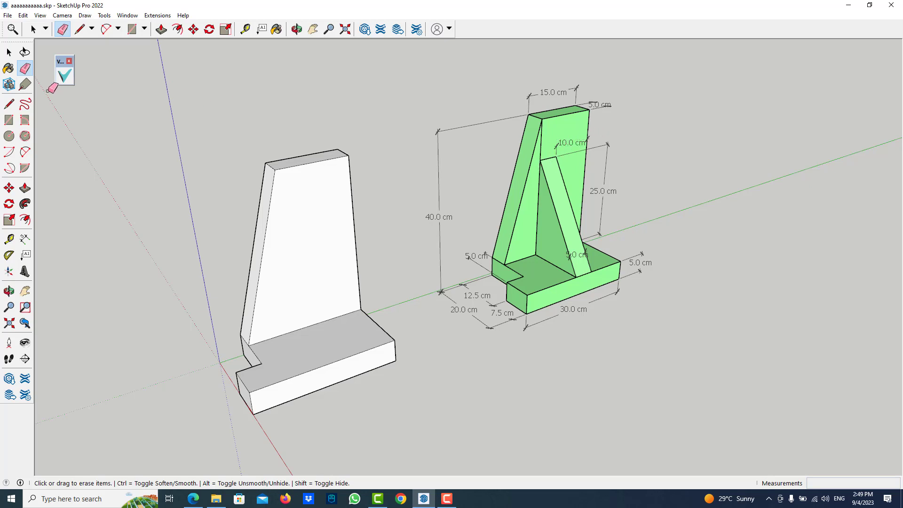
Step: Place a Tape Measure guide 10 cm in from the upright's right edge
click(9, 239)
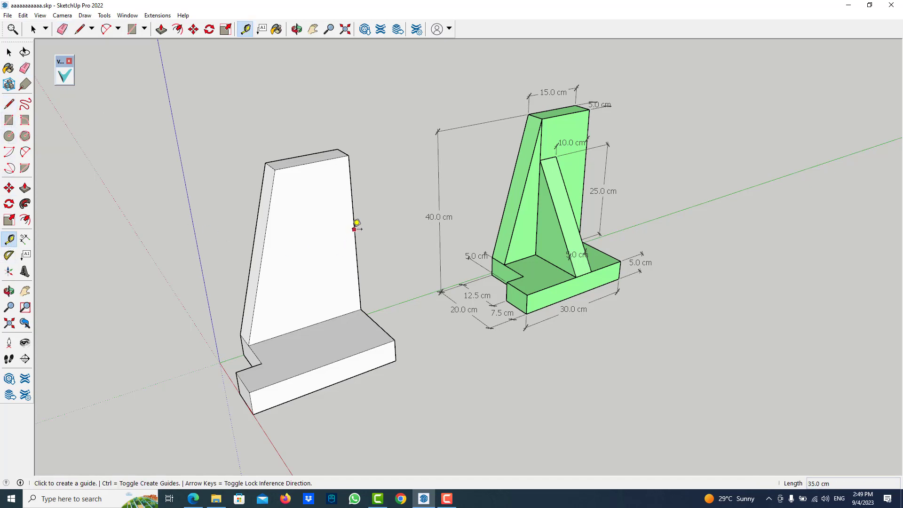
click(355, 229)
text(10)
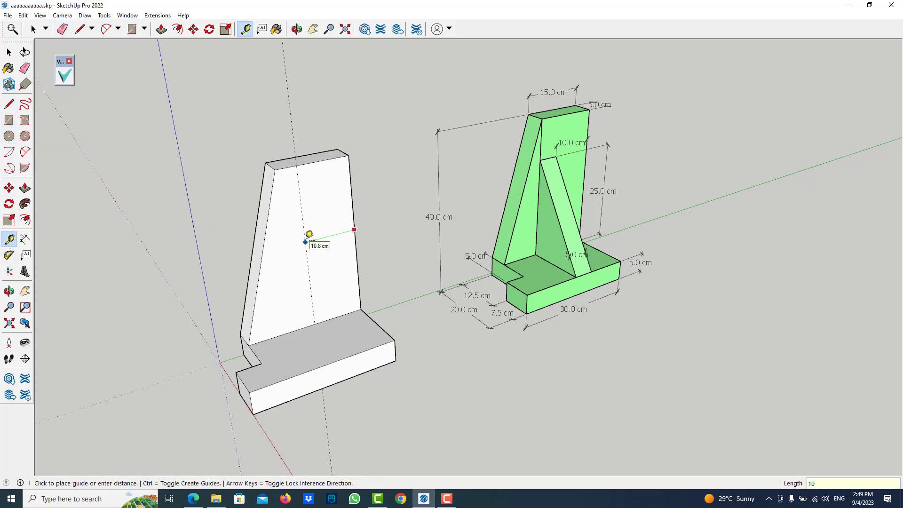
key(Return)
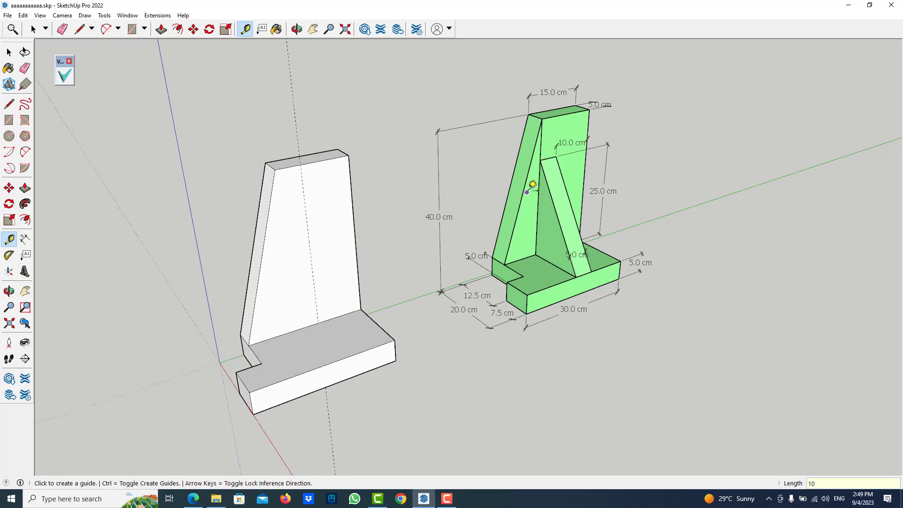
mouse_move(559, 169)
middle_down()
mouse_move(459, 198)
mouse_move(576, 199)
middle_up()
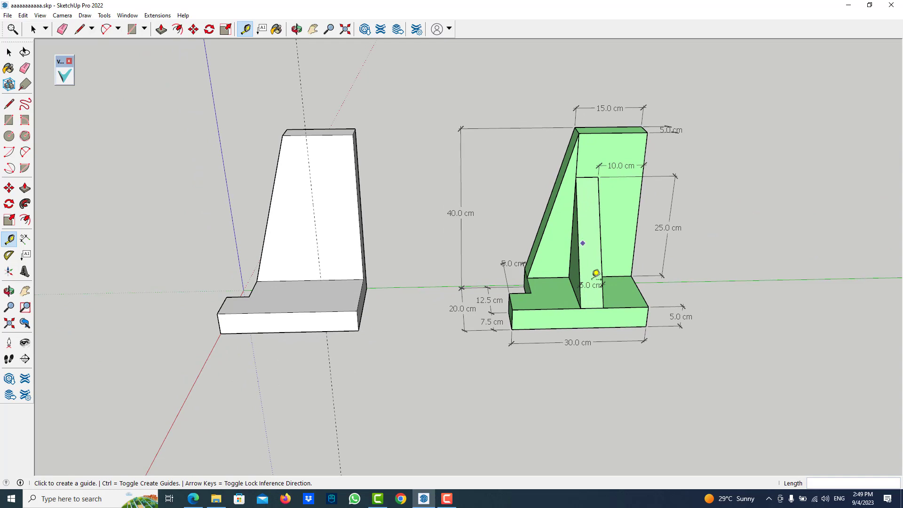
mouse_move(478, 228)
middle_down()
mouse_move(390, 225)
mouse_move(492, 214)
mouse_move(391, 160)
middle_up()
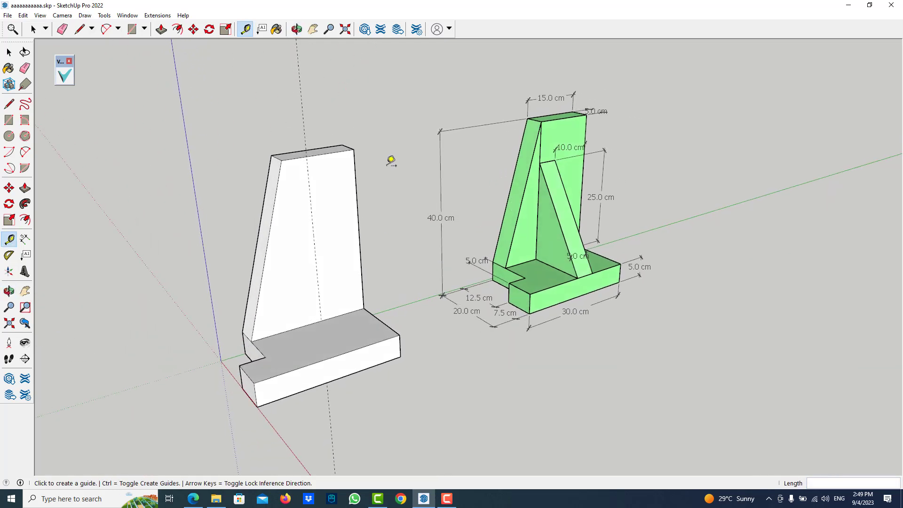
Step: Draw a 5 by 25 cm rectangle on the upright's front face along the 10 cm guide
click(8, 120)
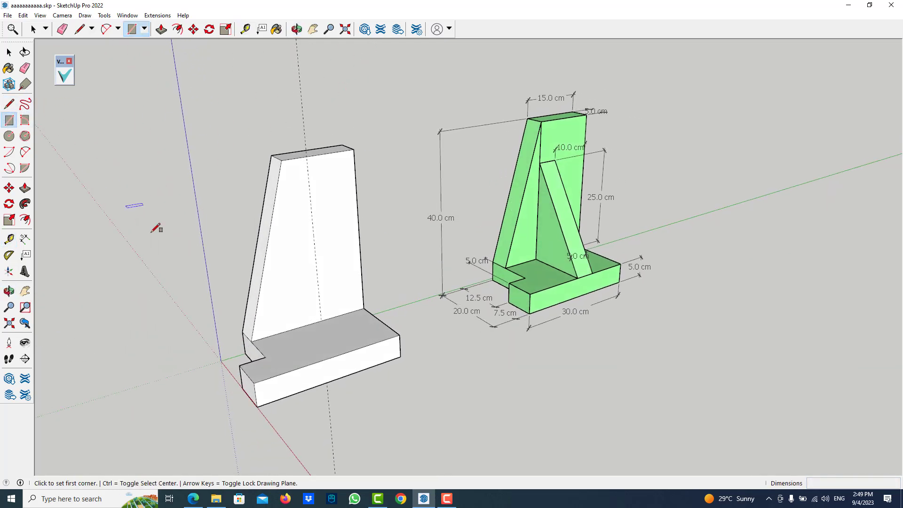
click(321, 321)
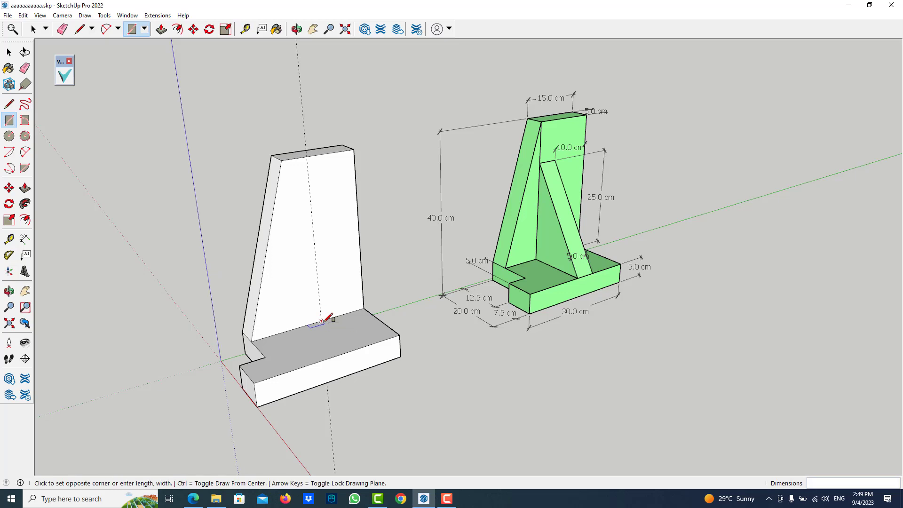
click(289, 225)
text(5,25)
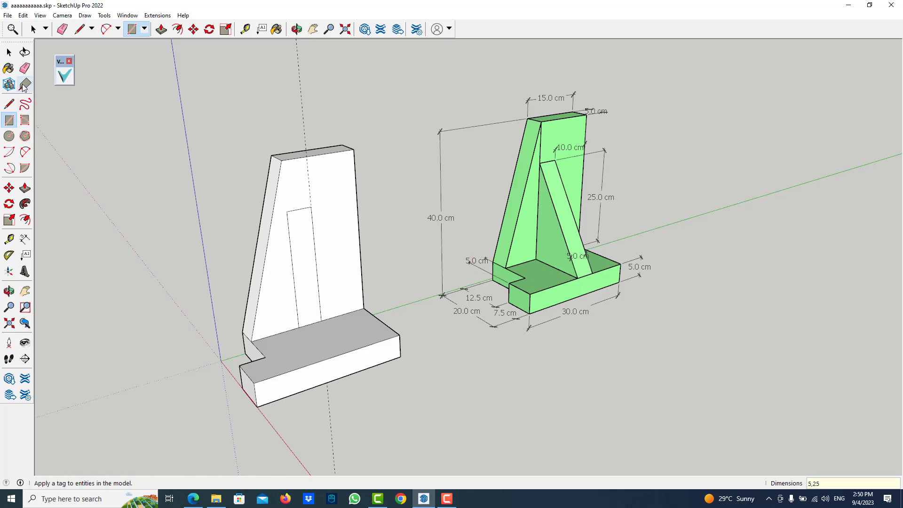
Step: Extrude the rectangle 15 cm out from the upright into a block
click(25, 188)
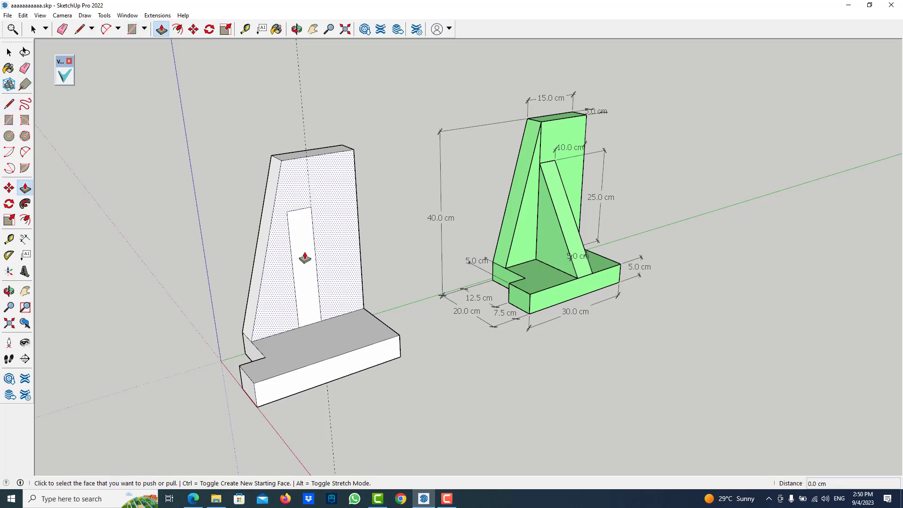
click(308, 257)
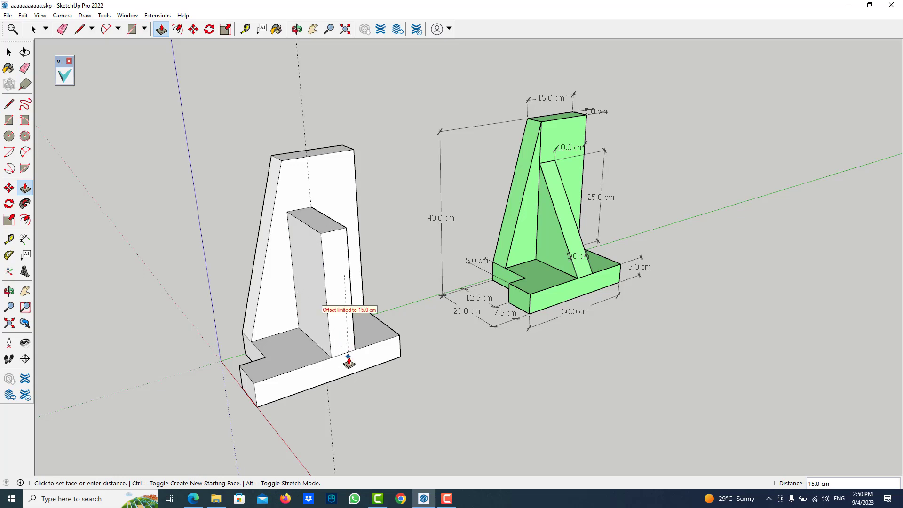
click(348, 360)
middle_drag(289, 347, 335, 316)
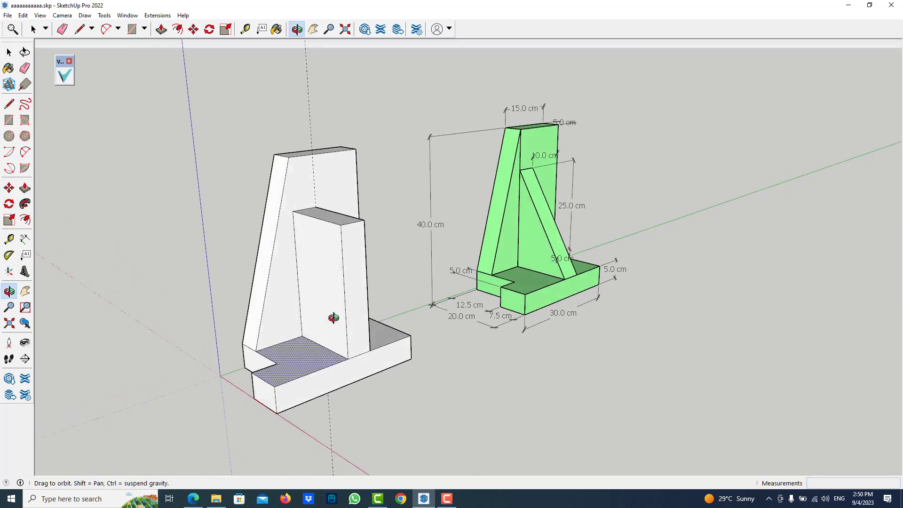
Step: Draw a diagonal across the block and push the triangle 5 cm to leave a sloped rib
click(9, 104)
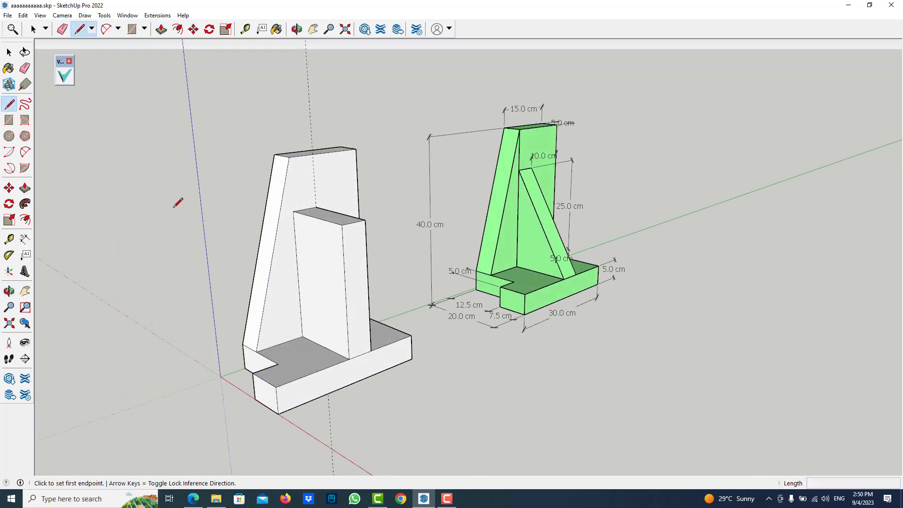
click(349, 360)
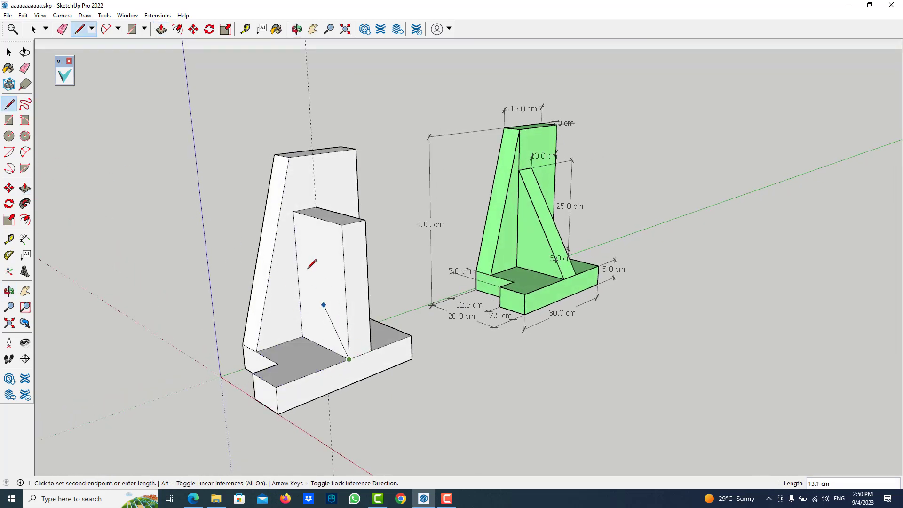
click(294, 213)
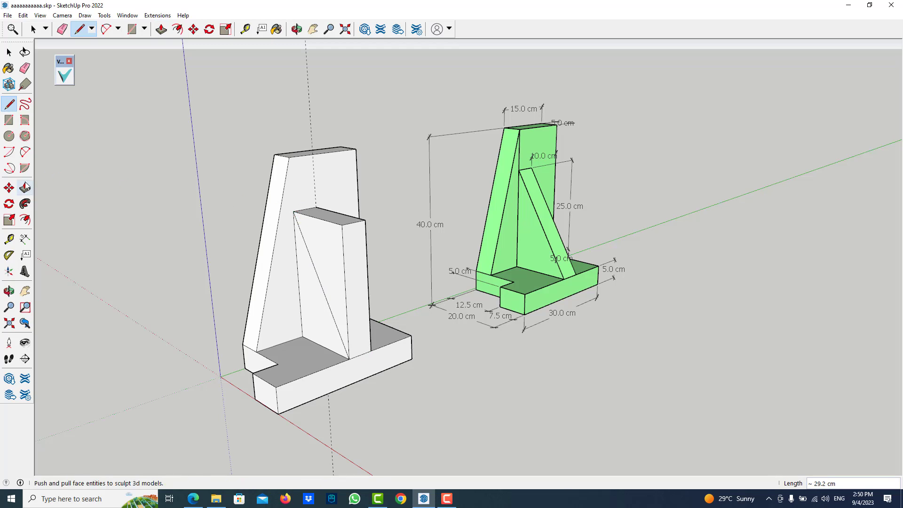
click(25, 188)
click(323, 239)
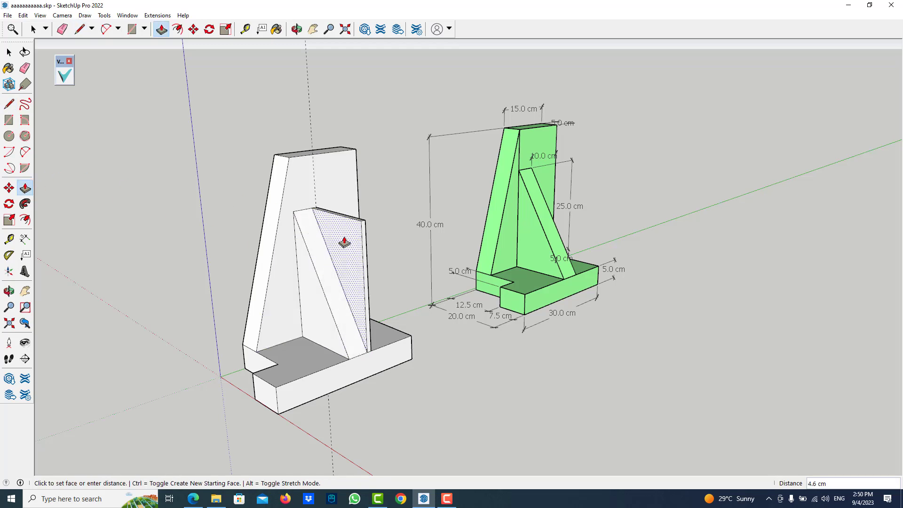
click(354, 241)
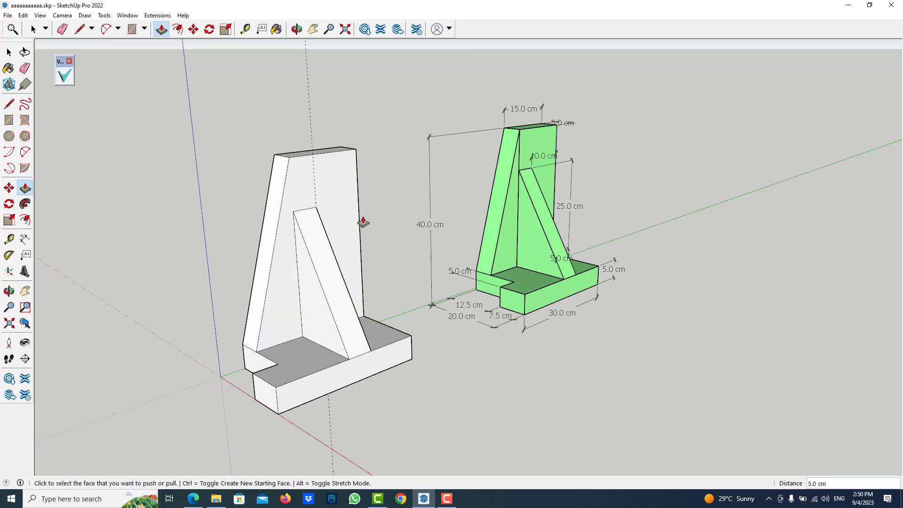
mouse_move(359, 241)
middle_down()
mouse_move(221, 307)
mouse_move(143, 298)
mouse_move(312, 306)
mouse_move(301, 306)
middle_up()
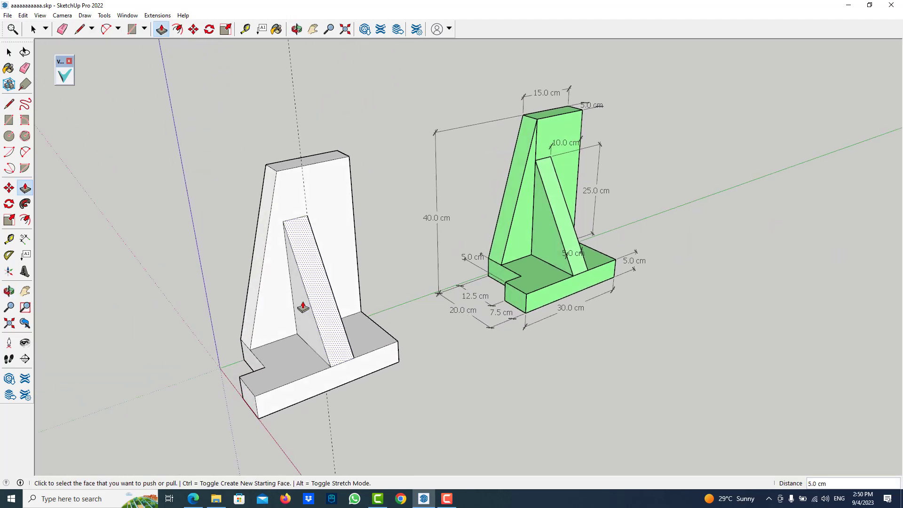
Step: Dimension the white bracket's 30.0 cm base length and 7.5 cm notch
click(25, 239)
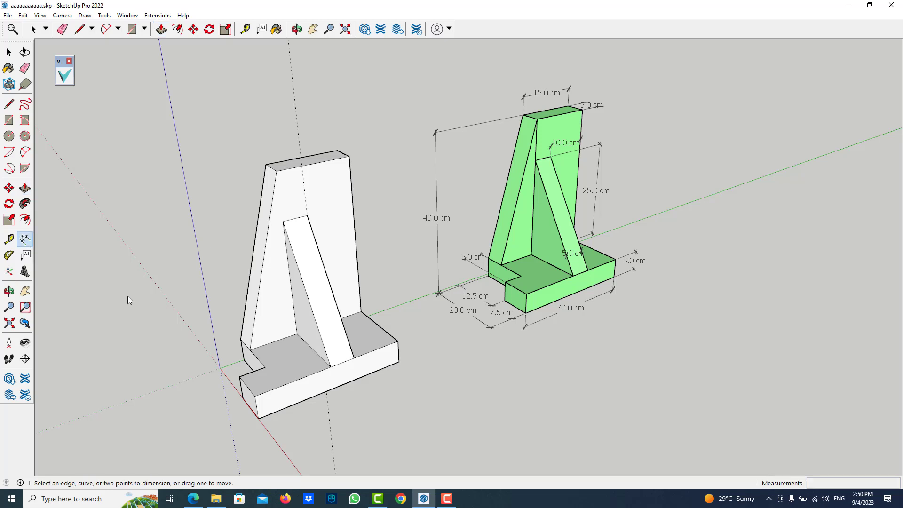
click(259, 418)
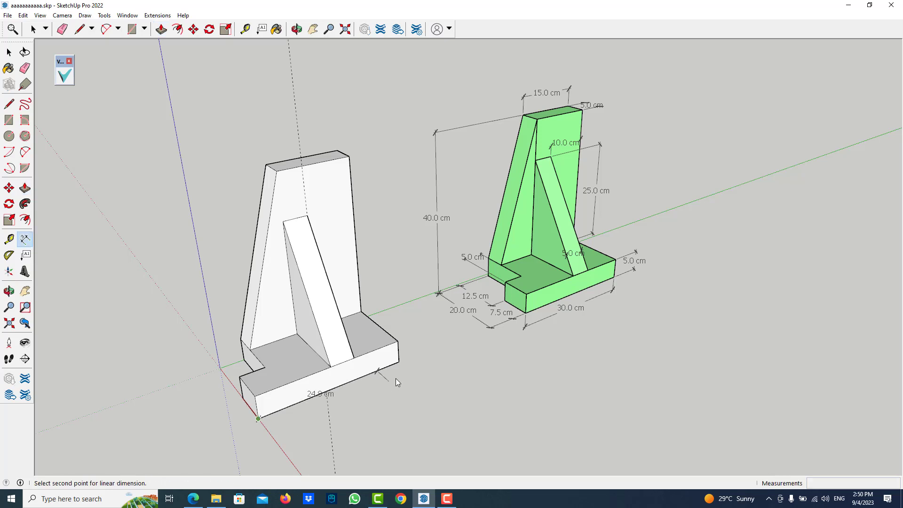
click(399, 361)
click(408, 382)
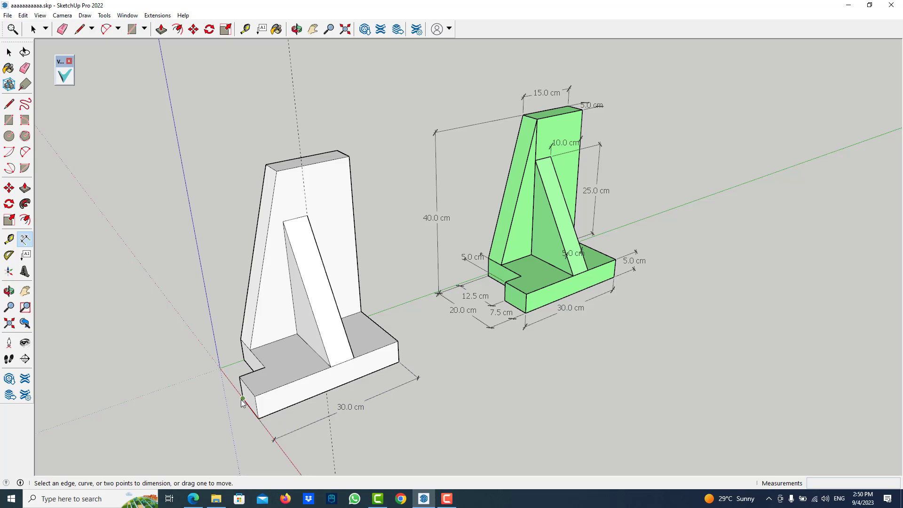
click(243, 399)
click(258, 418)
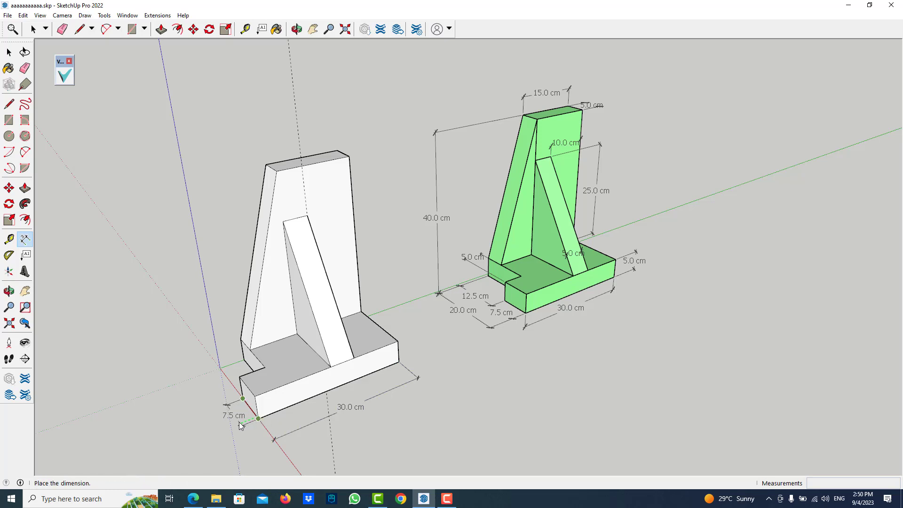
click(241, 425)
Step: Add the 12.5 cm notch dimension and the 40.0 cm overall height dimension
middle_drag(222, 460, 269, 408)
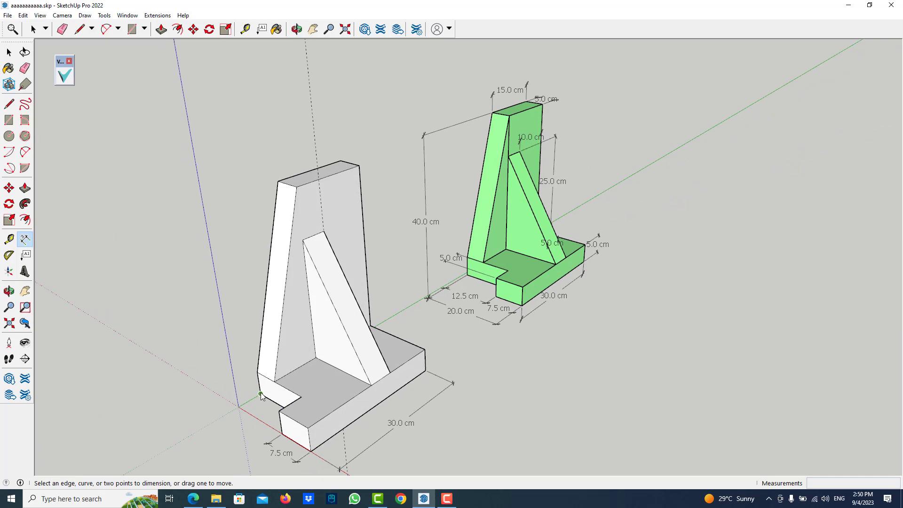
click(261, 394)
click(282, 433)
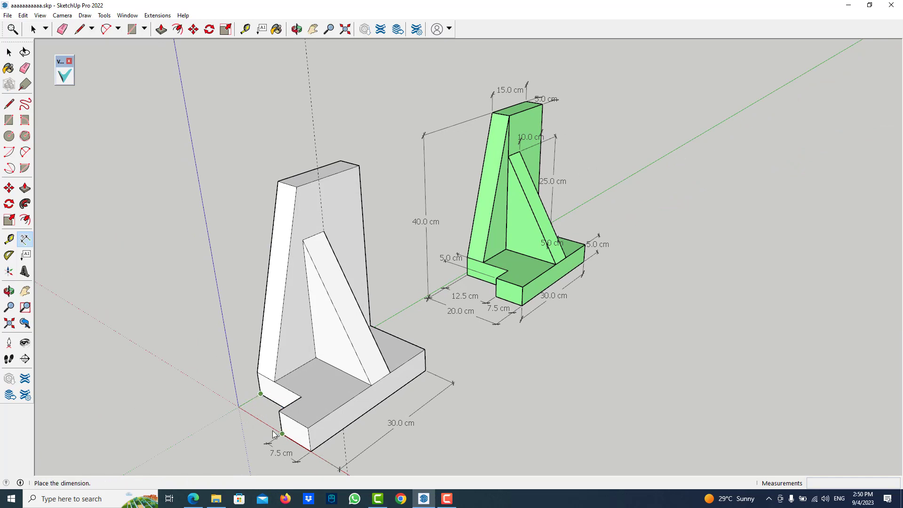
click(241, 462)
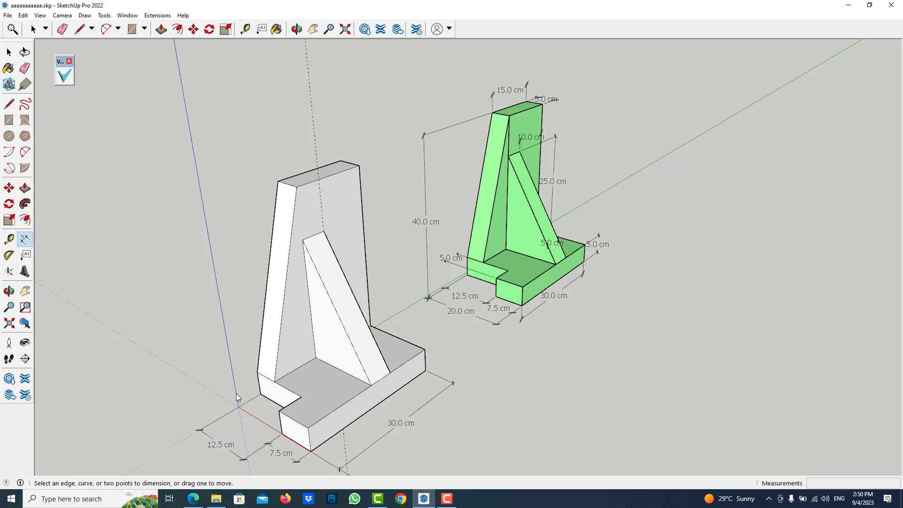
click(279, 182)
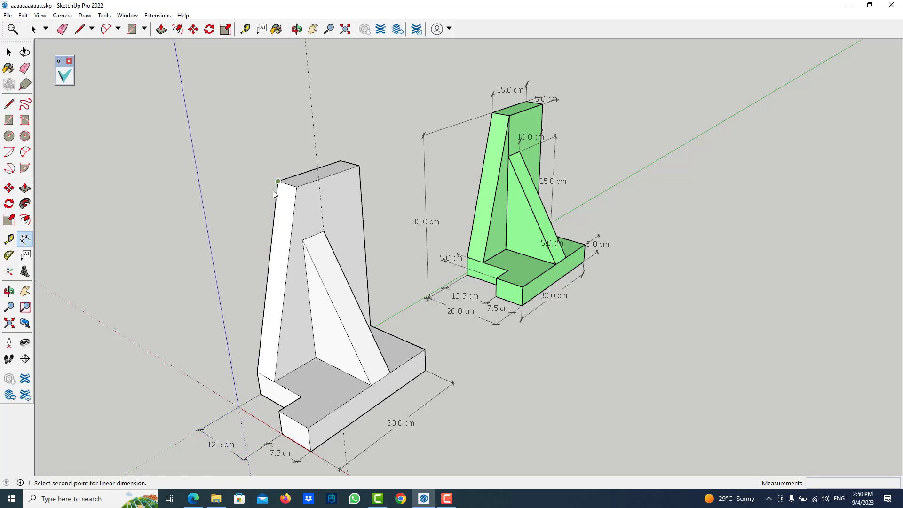
click(261, 395)
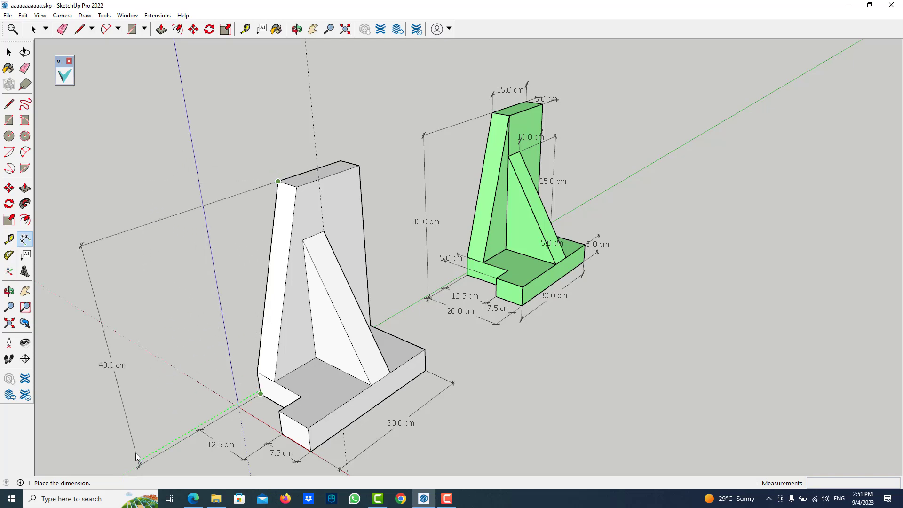
click(137, 458)
scroll(171, 394, down, 1)
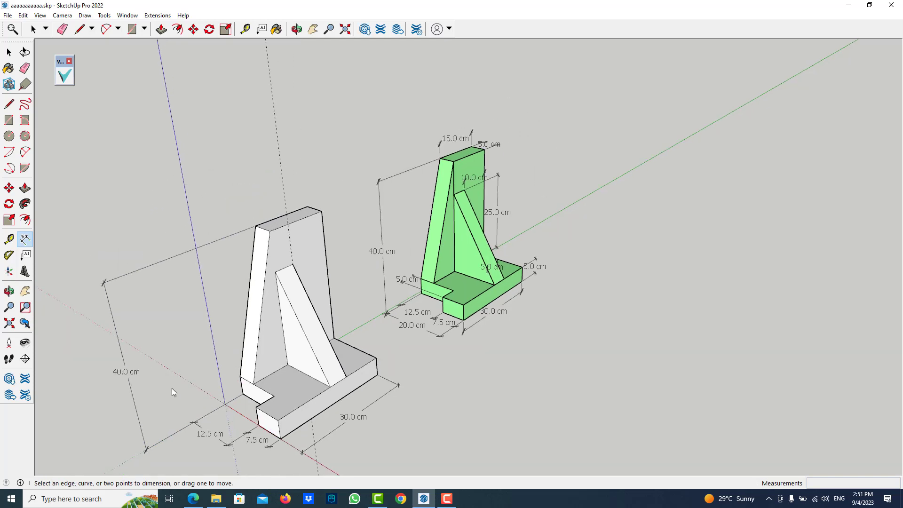
scroll(171, 388, down, 1)
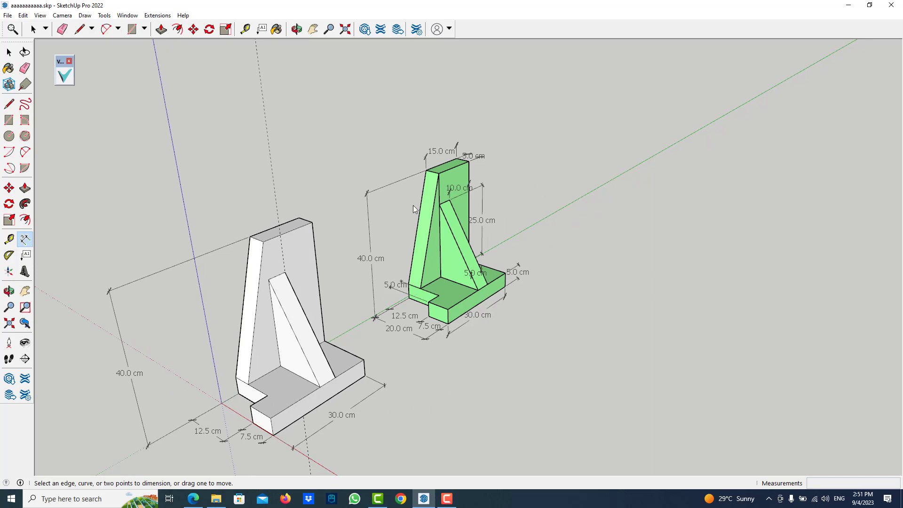
Step: Paint the upright's back face with light green Color G02
click(276, 29)
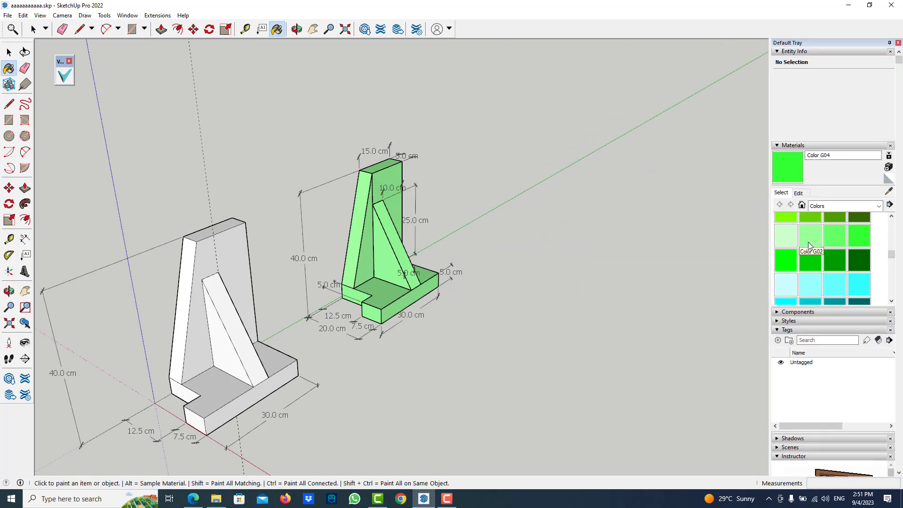
click(14, 55)
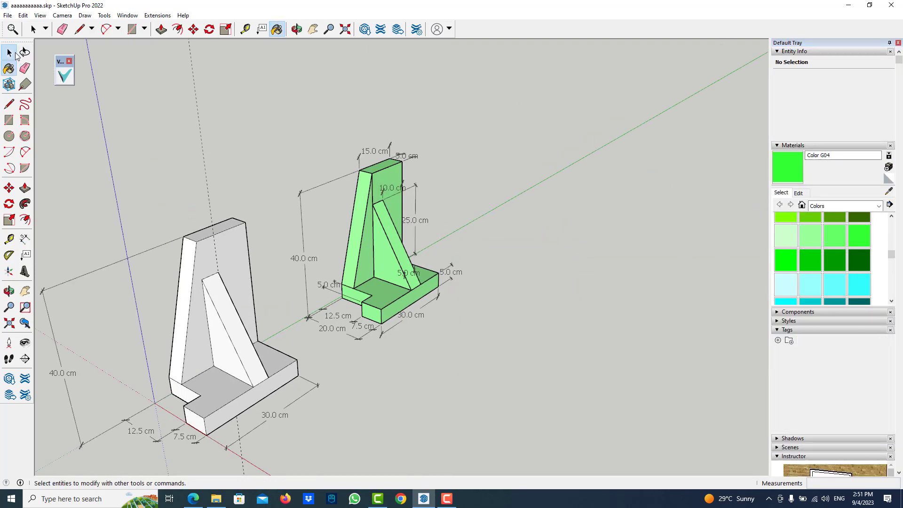
click(14, 55)
click(803, 236)
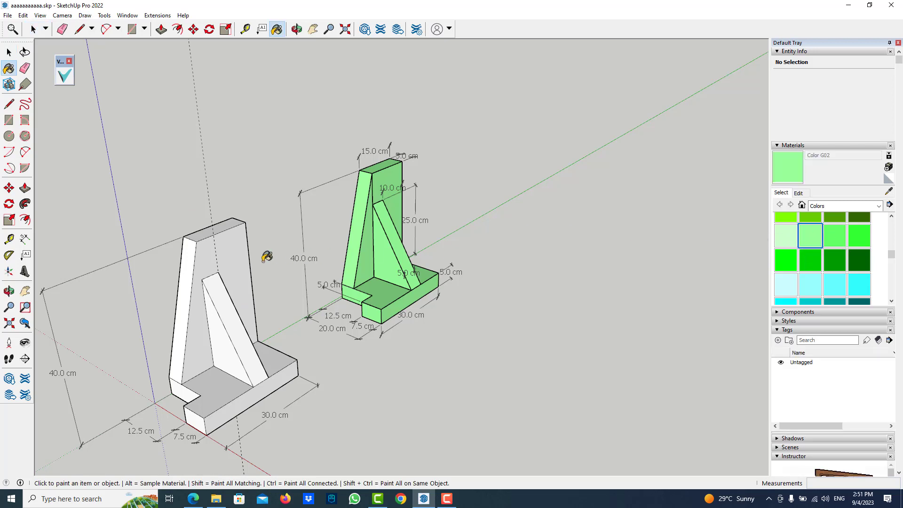
click(245, 258)
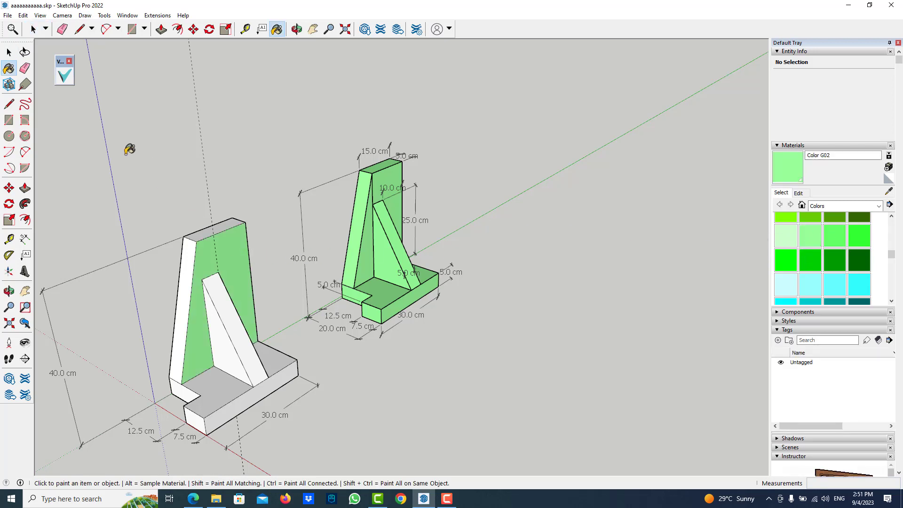
click(8, 59)
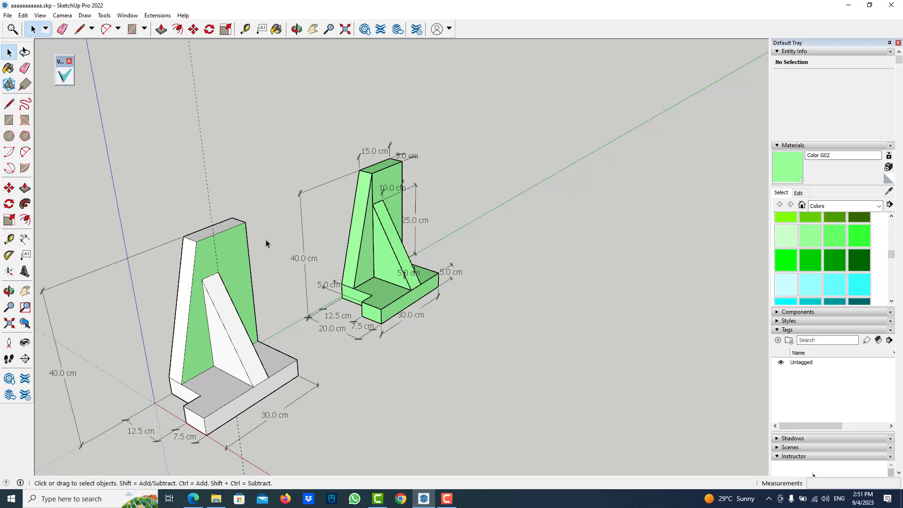
Step: Select the whole left bracket with its dimensions and make it a group
mouse_move(266, 239)
middle_down()
mouse_move(210, 298)
mouse_move(151, 286)
mouse_move(281, 145)
middle_up()
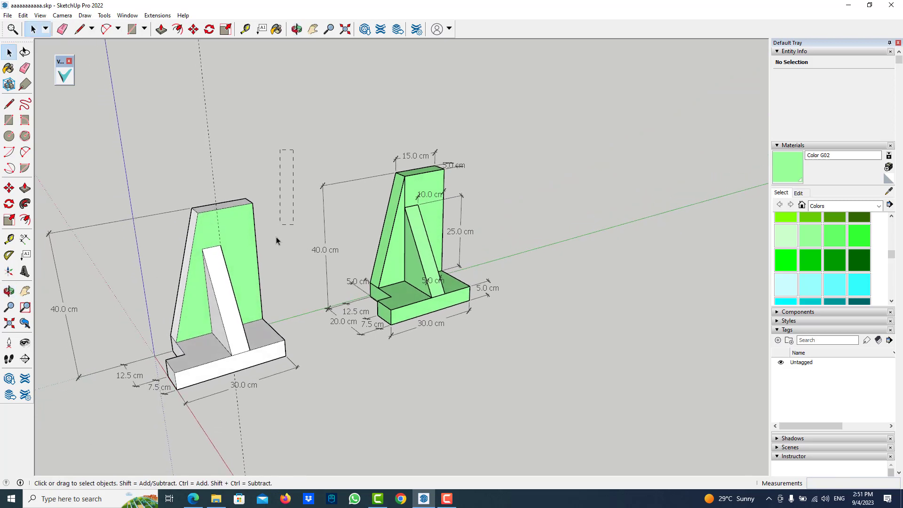
drag(134, 425, 115, 428)
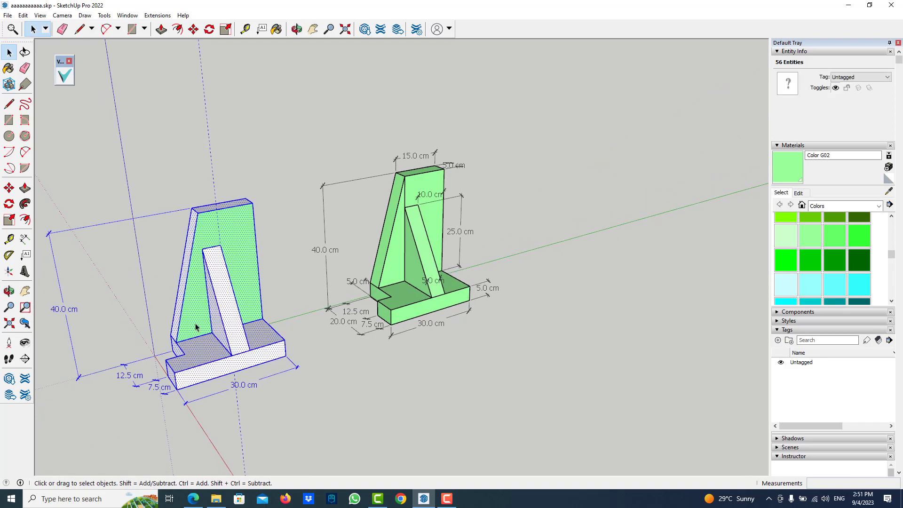
right_click(220, 245)
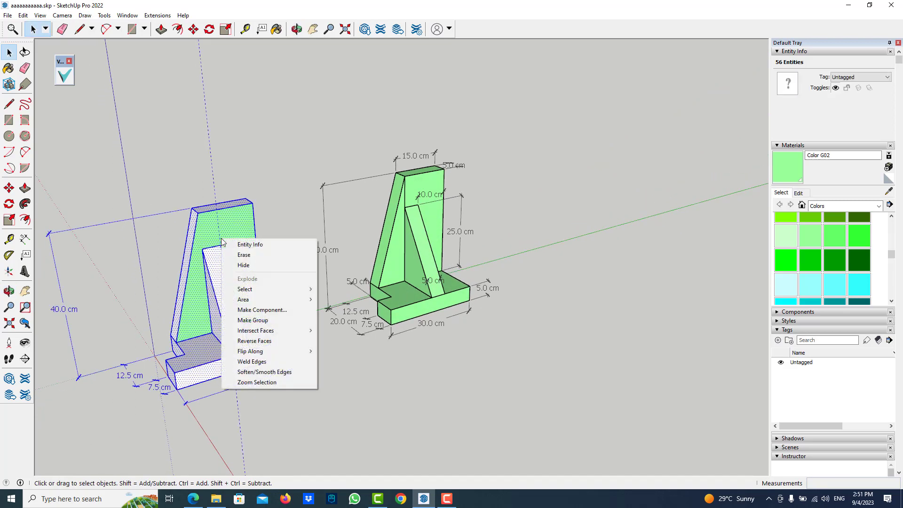
click(244, 322)
click(307, 360)
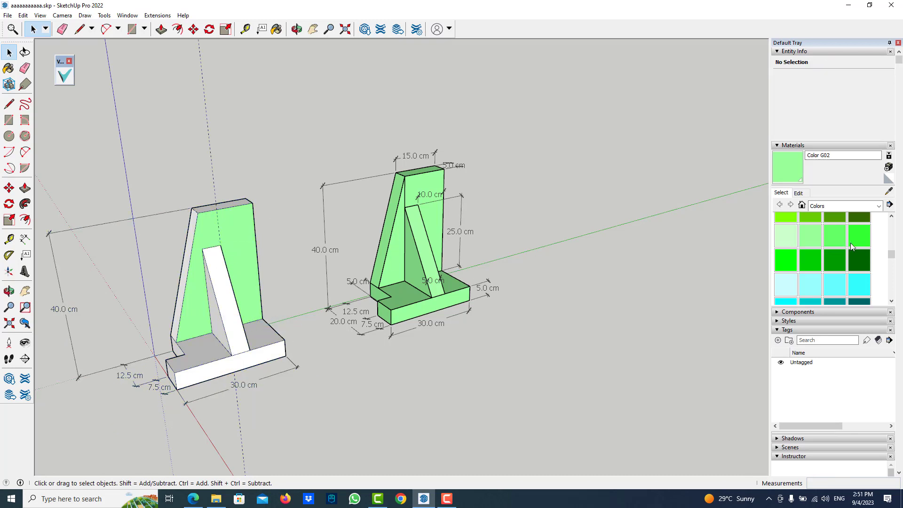
Step: Paint the bracket group light green Color G02 and inspect it
click(816, 238)
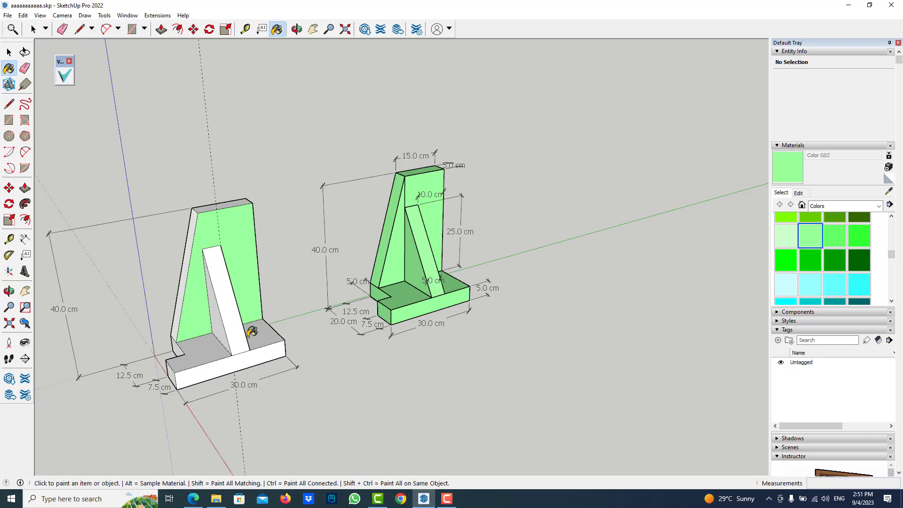
click(265, 329)
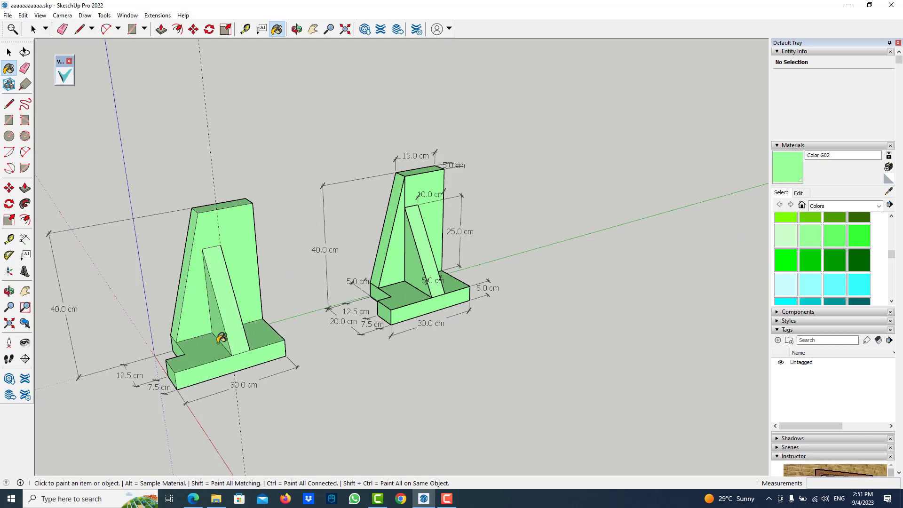
mouse_move(221, 337)
middle_down()
mouse_move(585, 327)
mouse_move(557, 318)
mouse_move(223, 324)
middle_up()
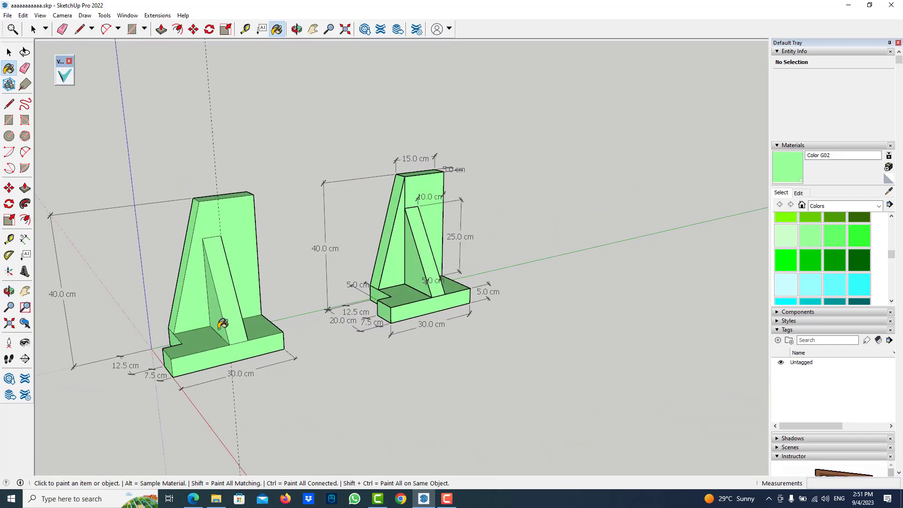
mouse_move(317, 343)
middle_down()
mouse_move(312, 359)
mouse_move(316, 353)
middle_up()
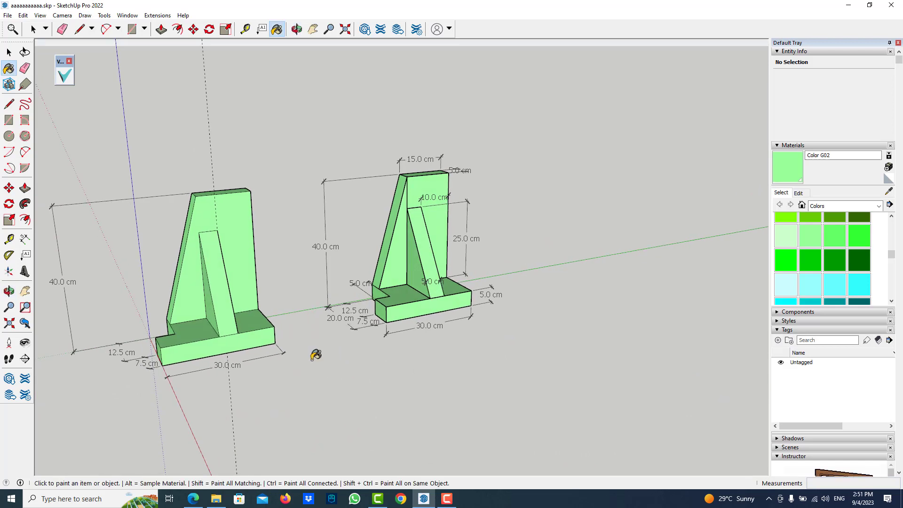